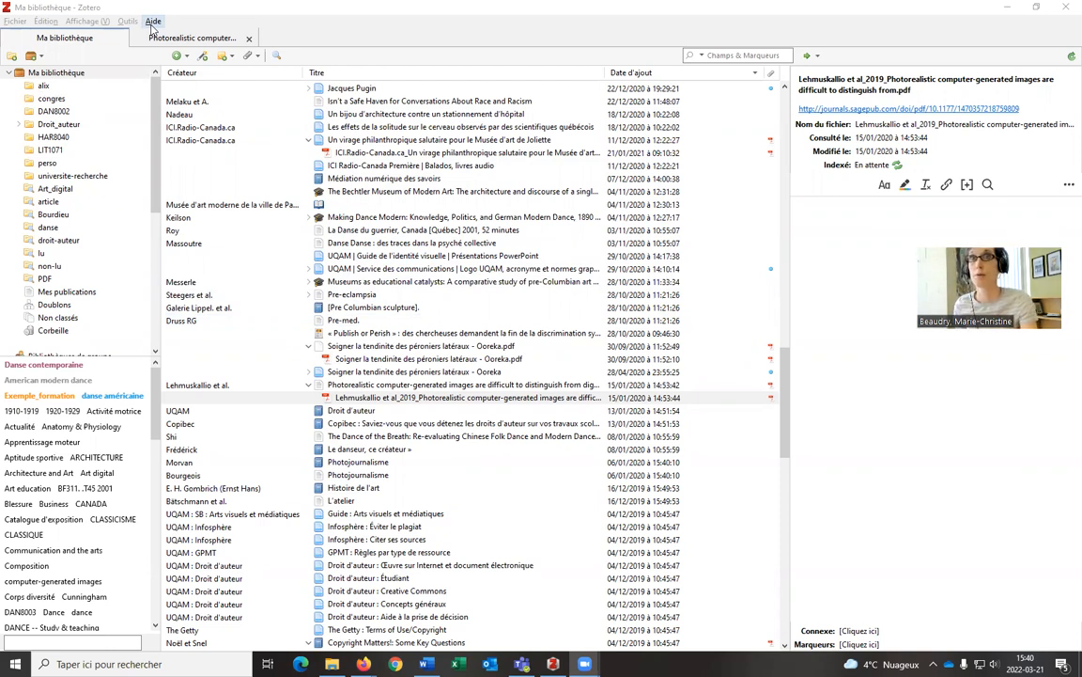
Check for available Zotero software updates and dismiss the update window.
click(152, 22)
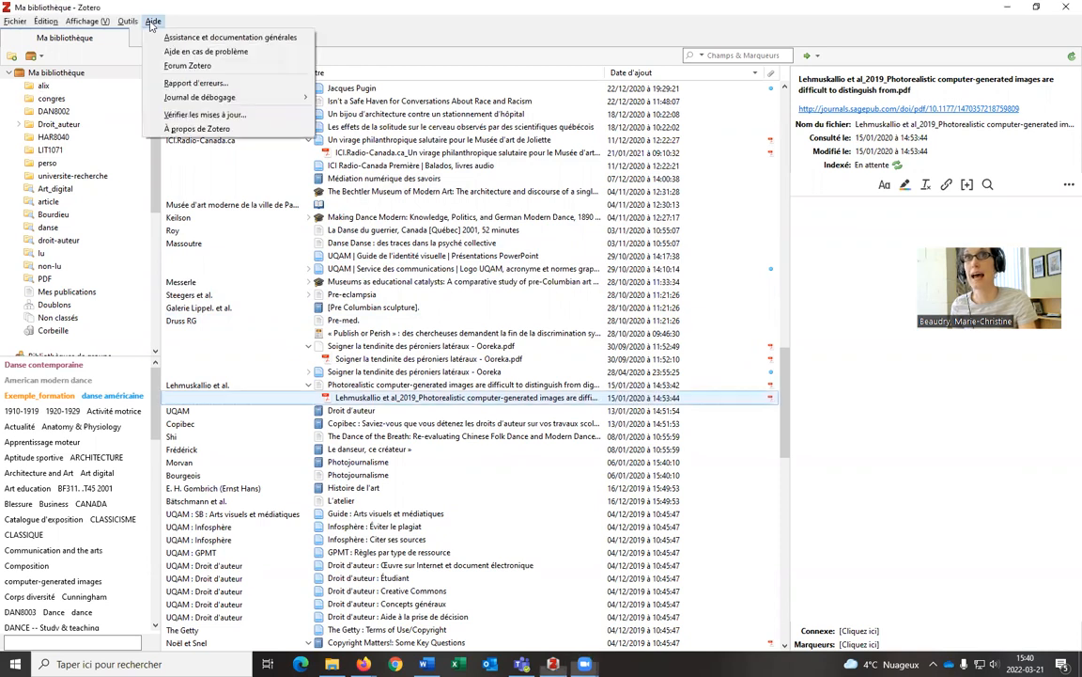
click(271, 116)
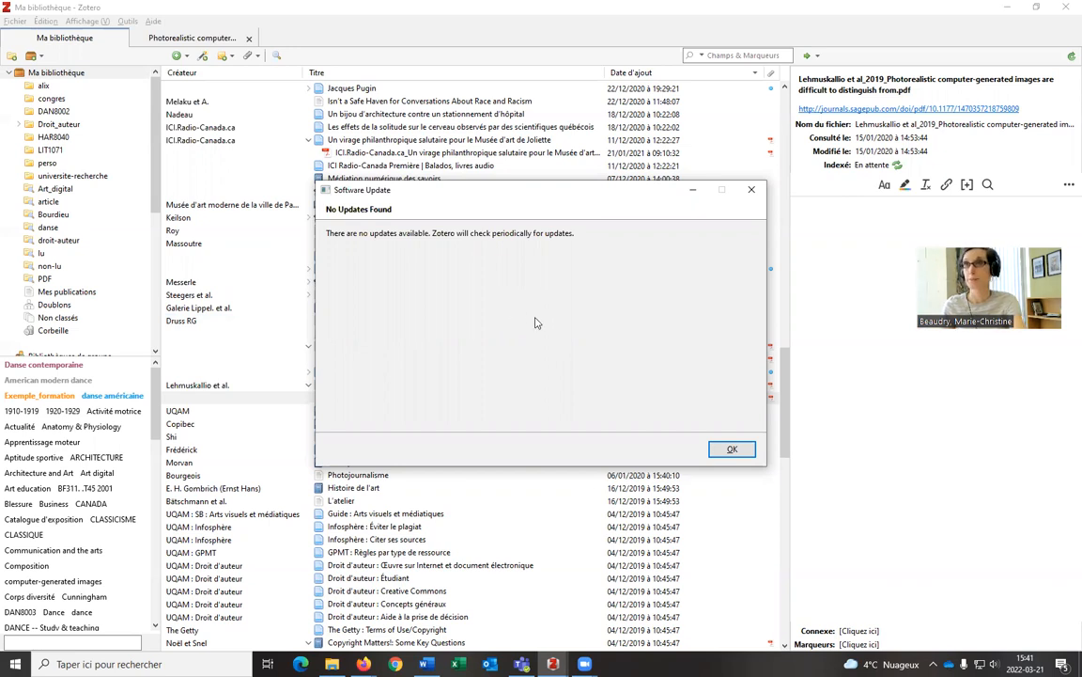
click(732, 451)
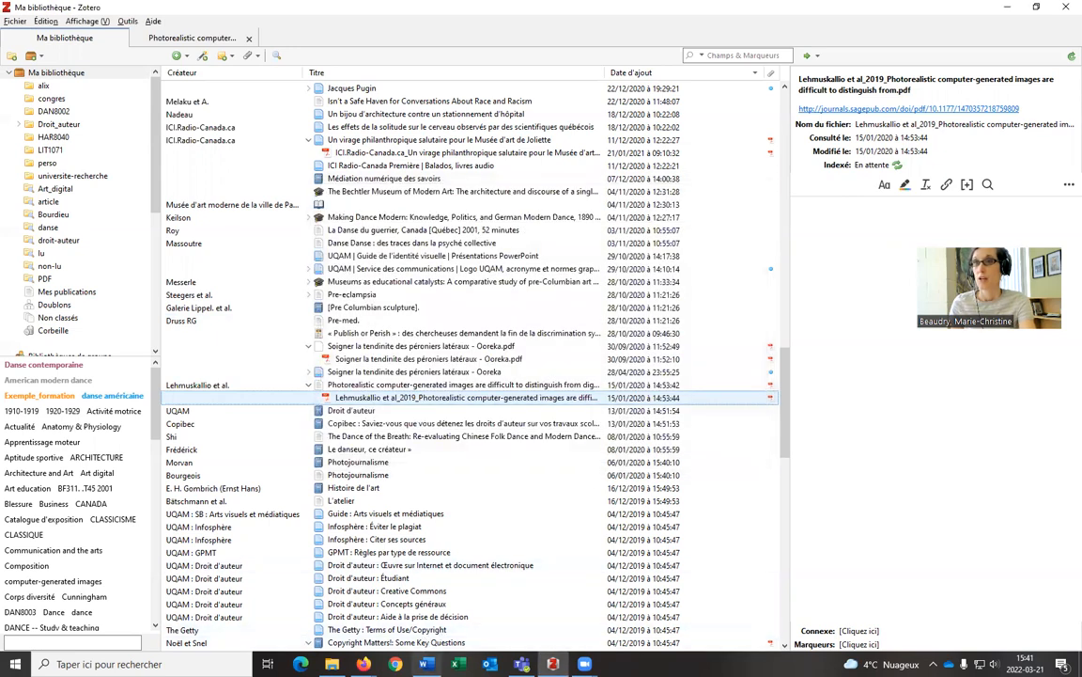
Switch to the Word document "Ceci est le texte", then close Word completely.
mouse_move(424, 664)
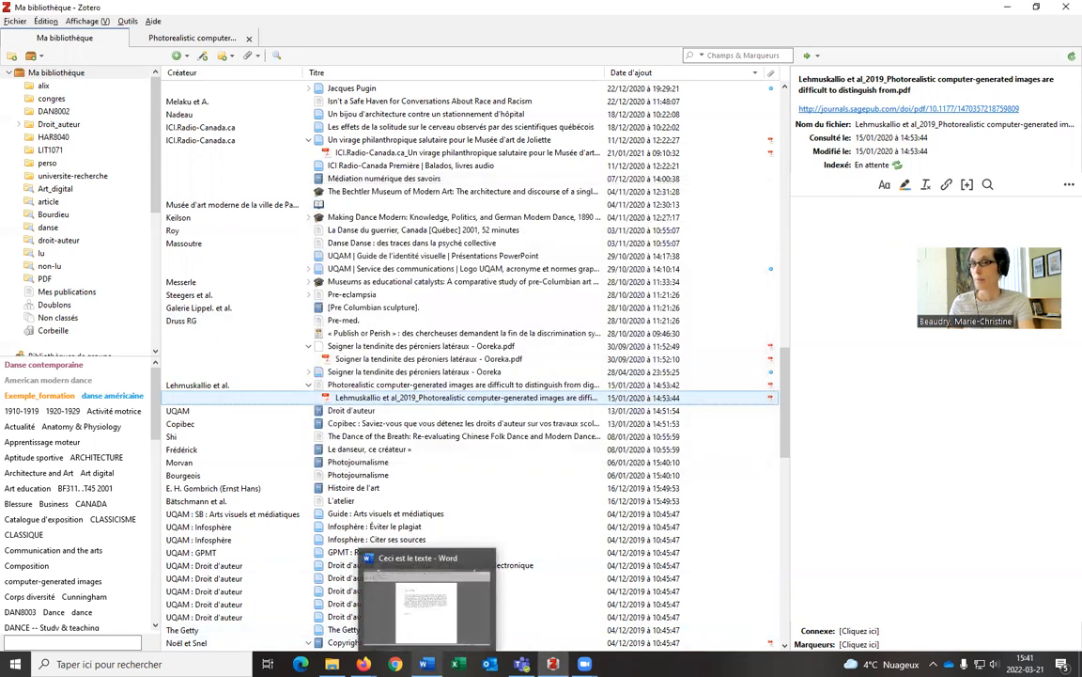
click(426, 606)
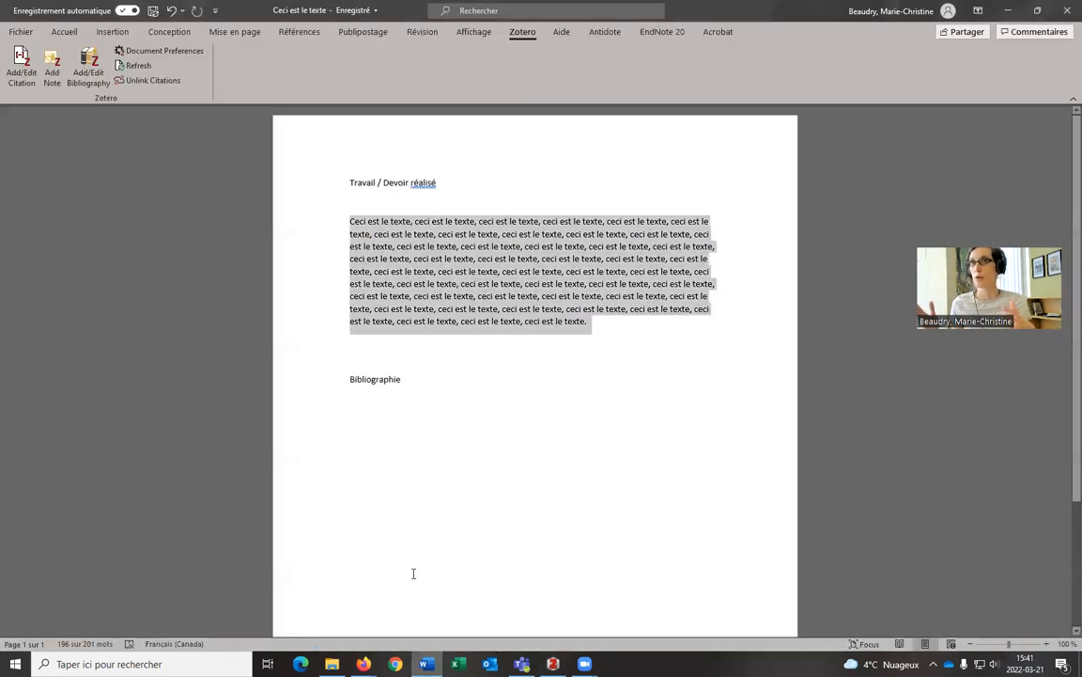
click(459, 454)
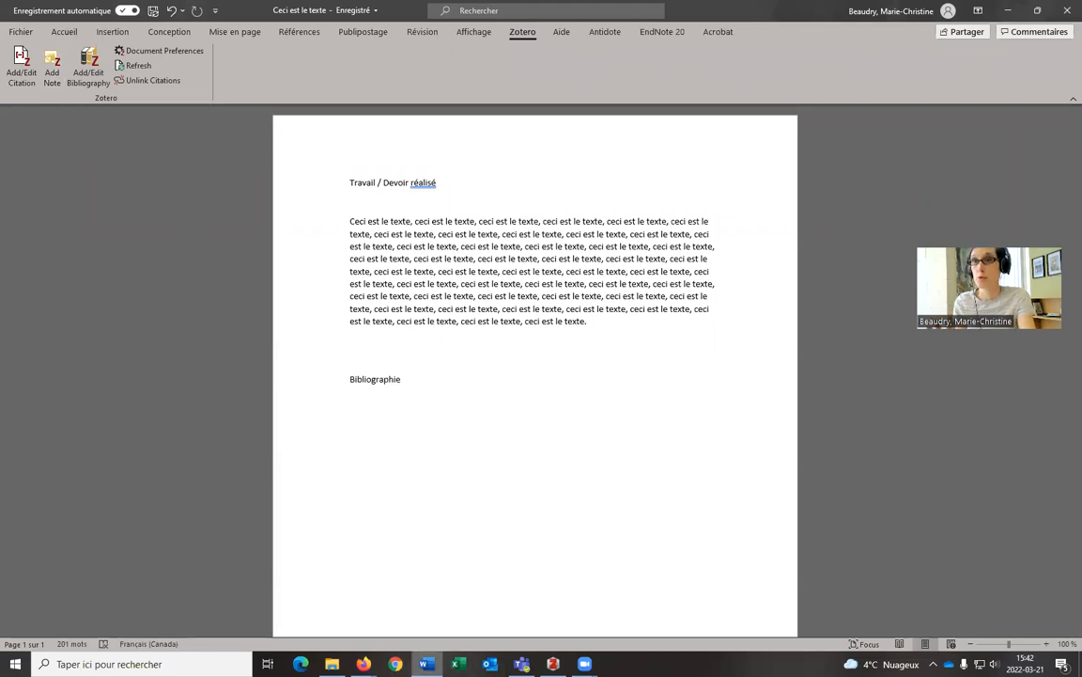
click(426, 663)
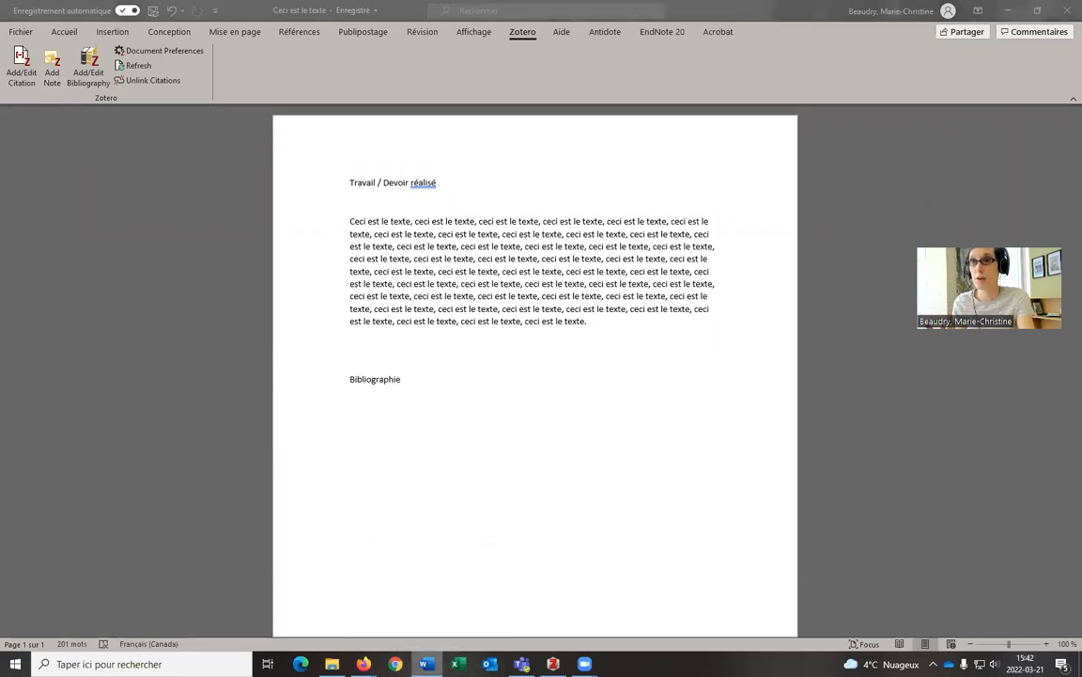
right_click(426, 663)
click(407, 636)
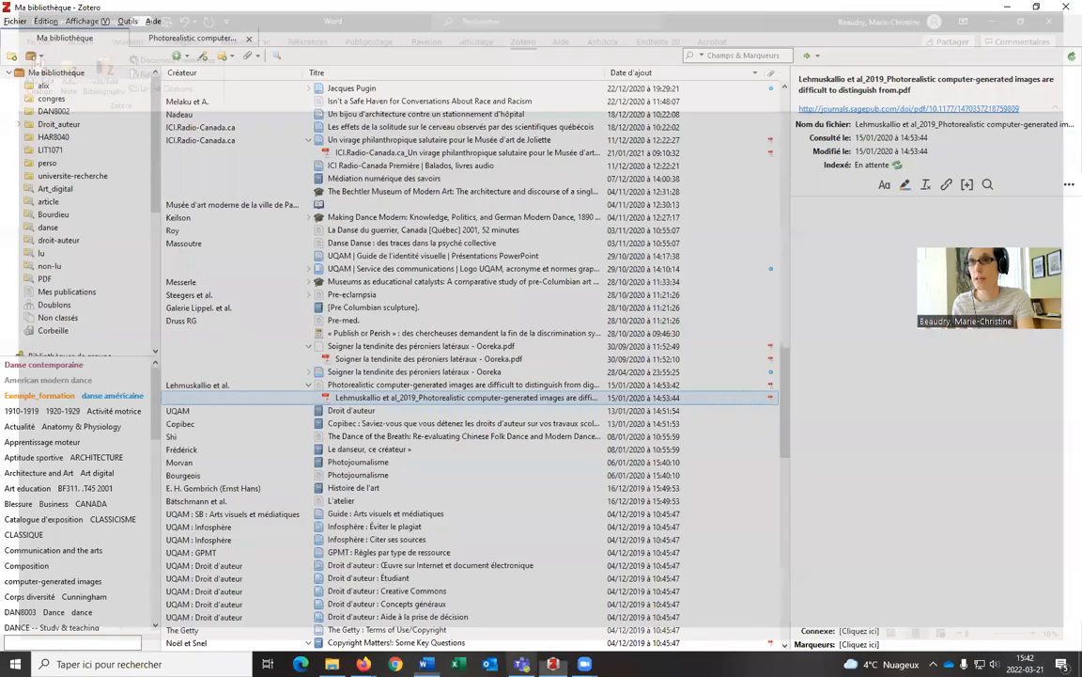
Switch to Zotero and reinstall the Microsoft Word module from the word processor section of the citation preferences.
click(552, 663)
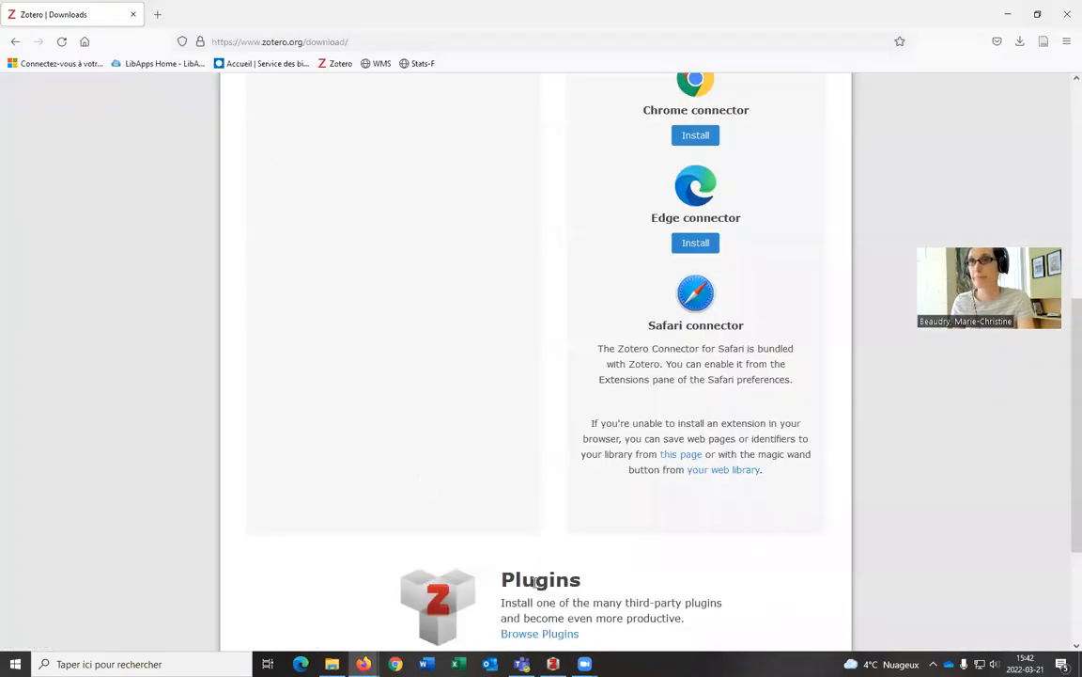
click(552, 663)
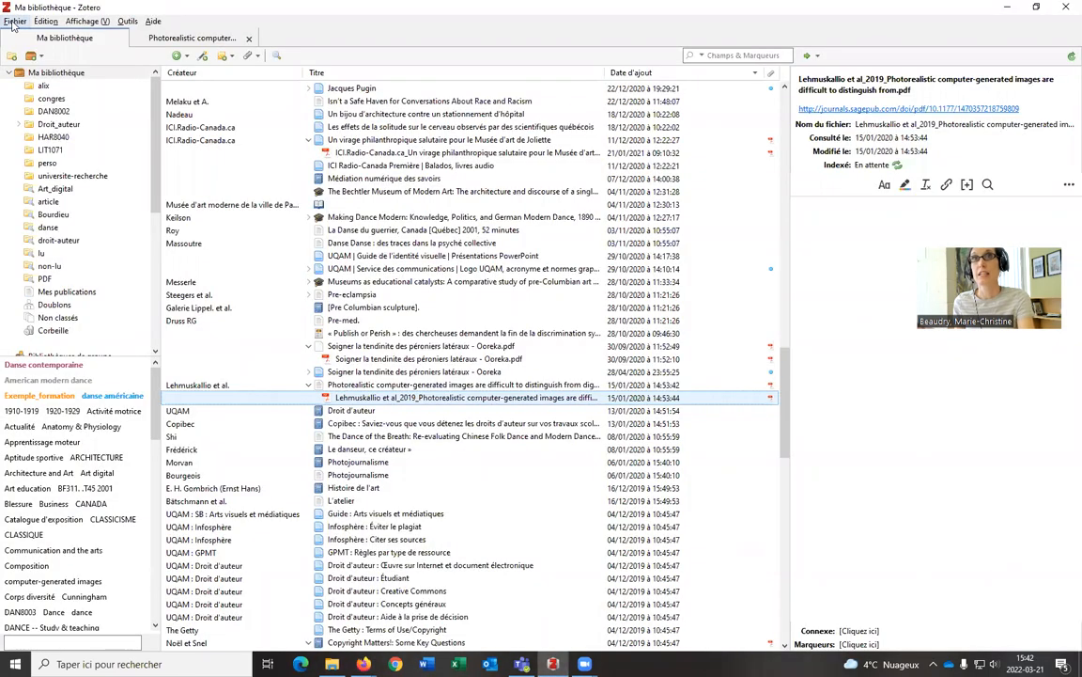
click(44, 24)
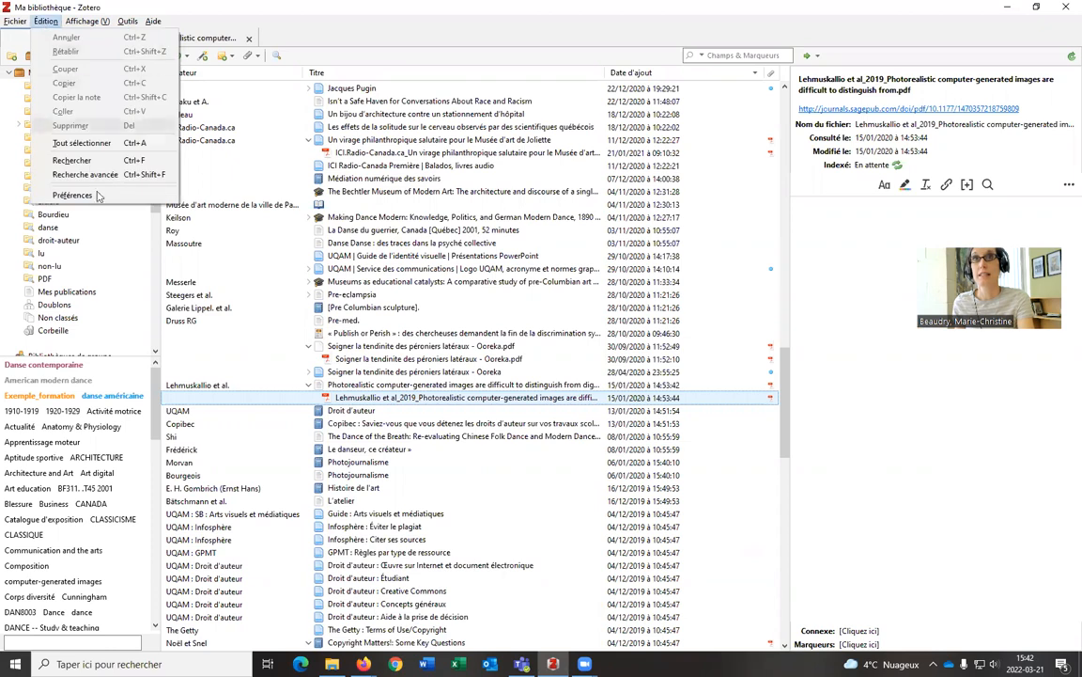
click(94, 185)
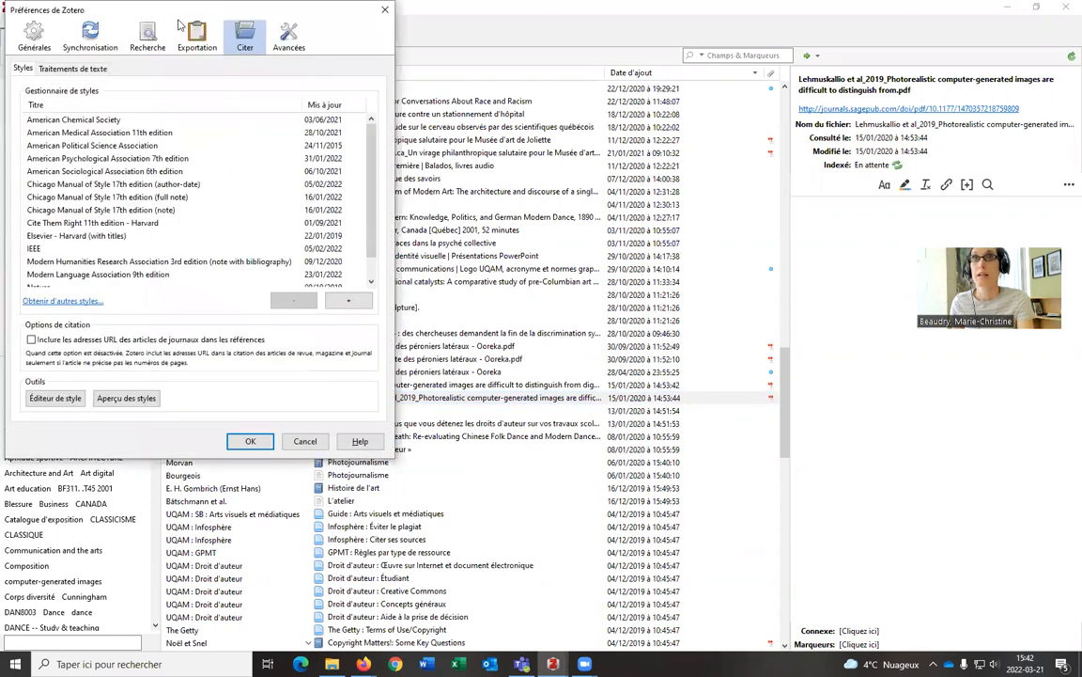
click(73, 68)
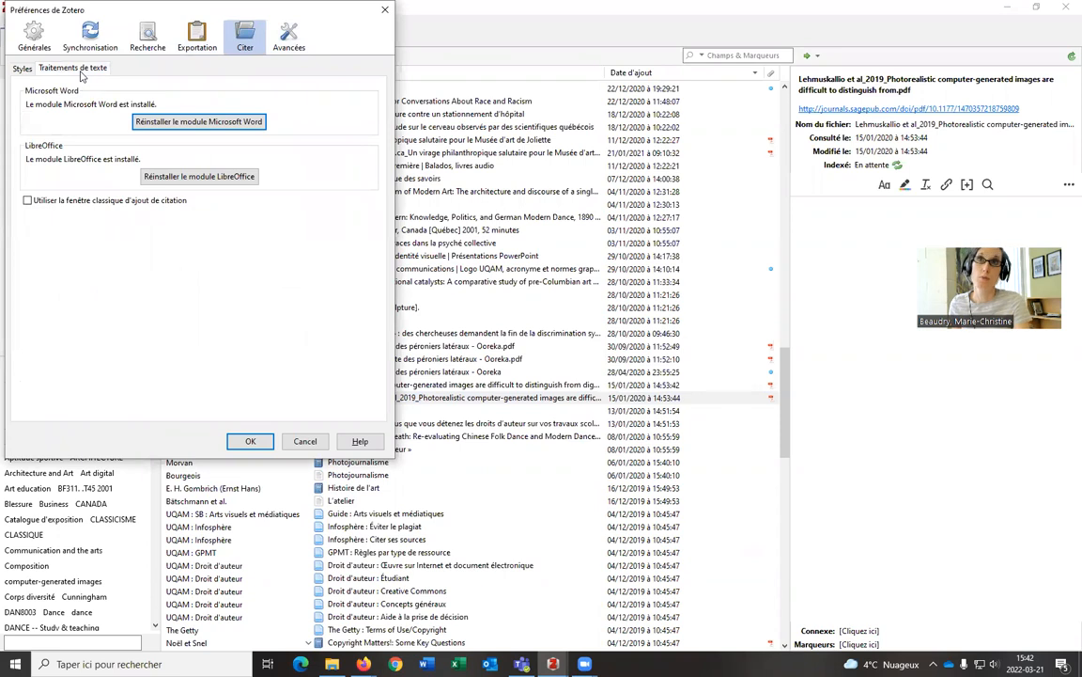
click(226, 124)
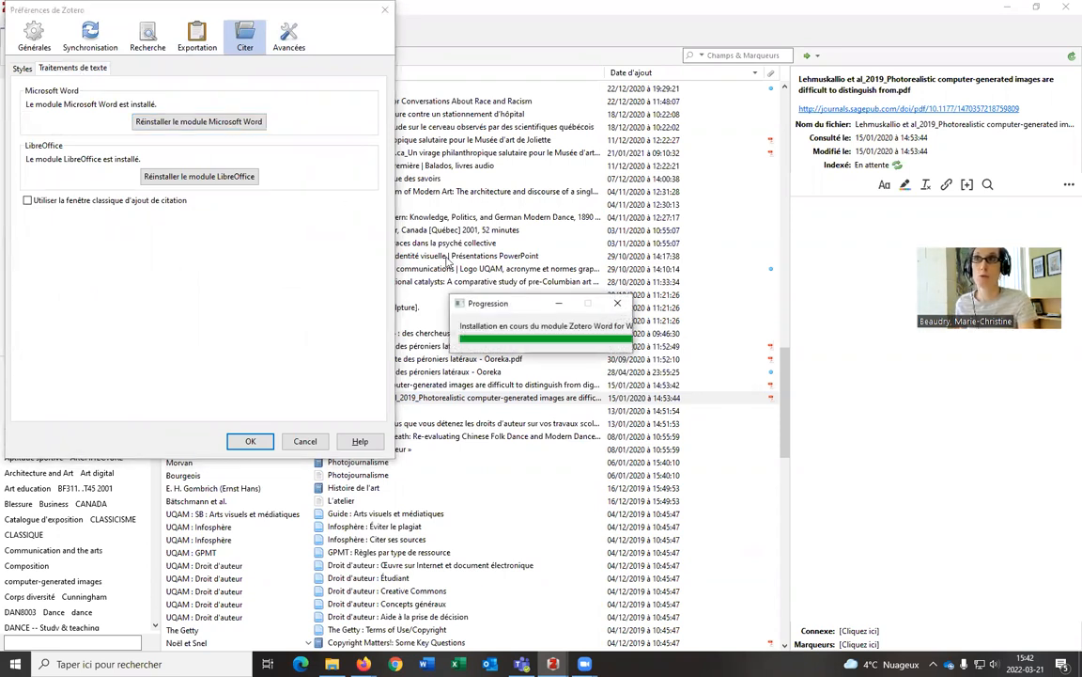
click(207, 254)
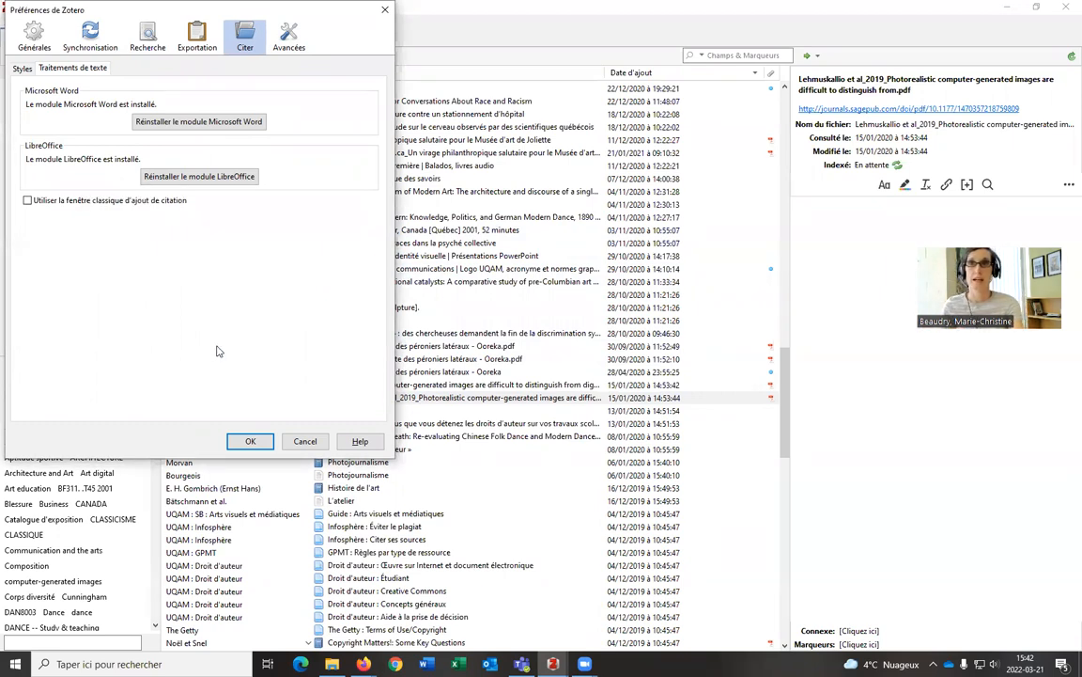
Reopen the recent document "Ceci est le texte" in Word and display its Zotero citation commands.
click(425, 664)
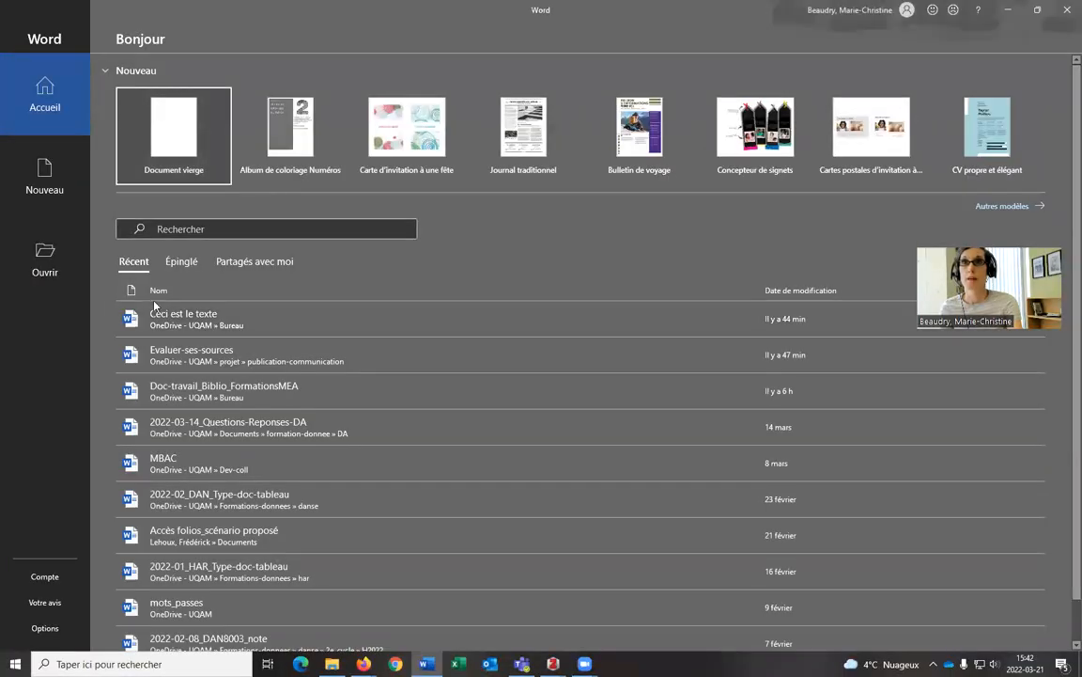
click(152, 305)
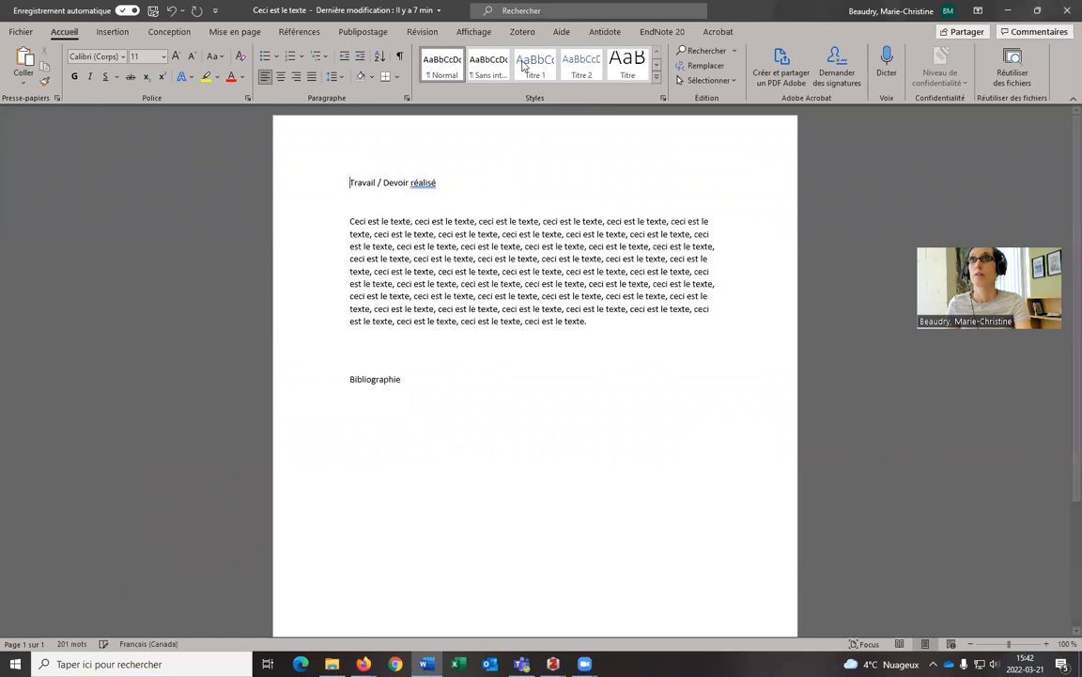
click(523, 31)
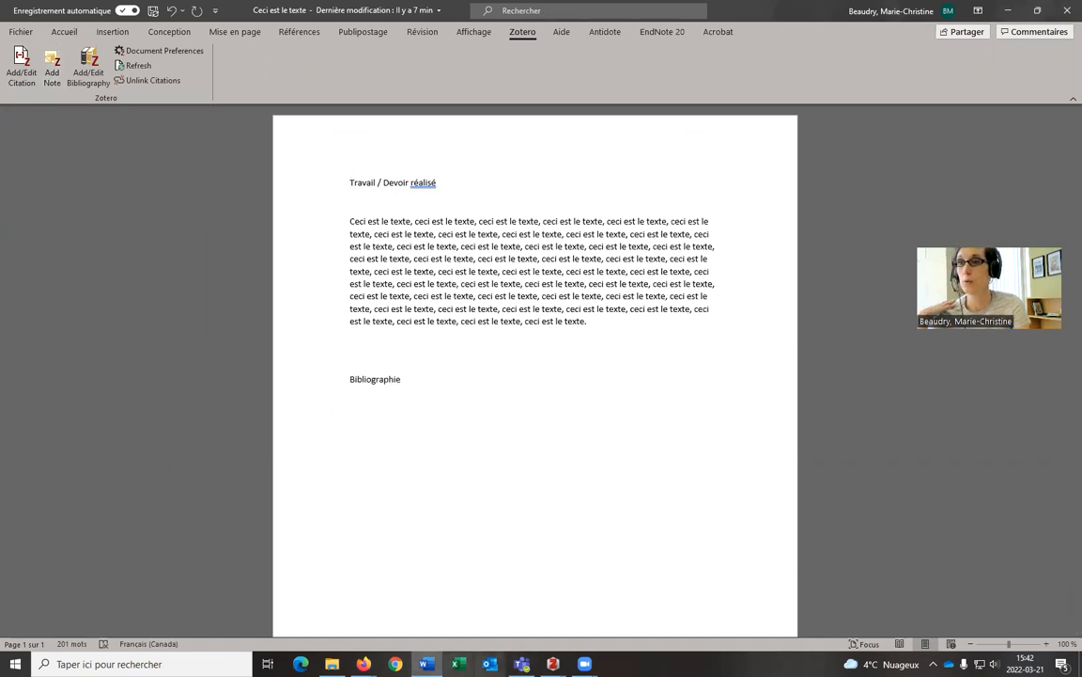
Switch back to Zotero, review the installed extensions in the Add-ons Manager and close it.
click(552, 664)
click(543, 627)
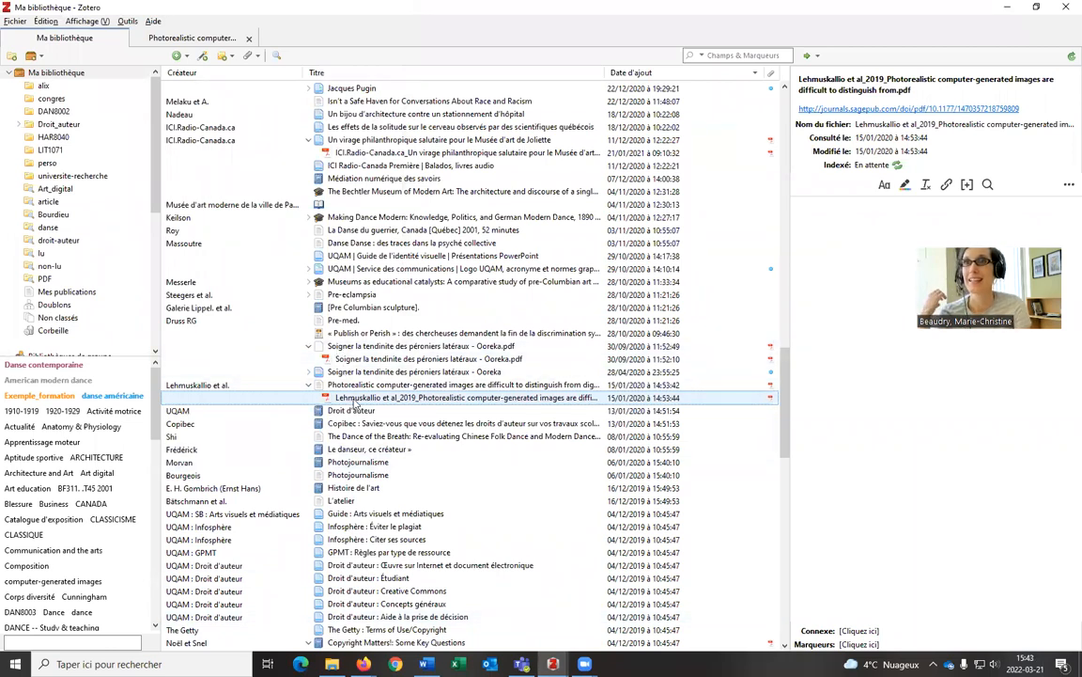
drag(355, 402, 340, 369)
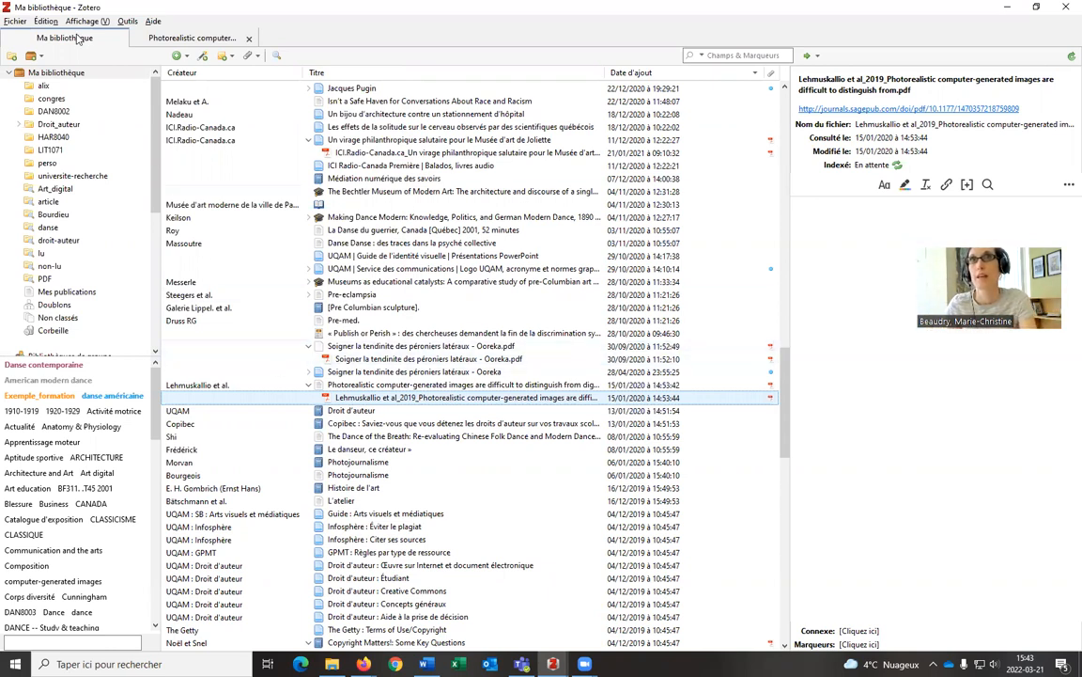
click(126, 25)
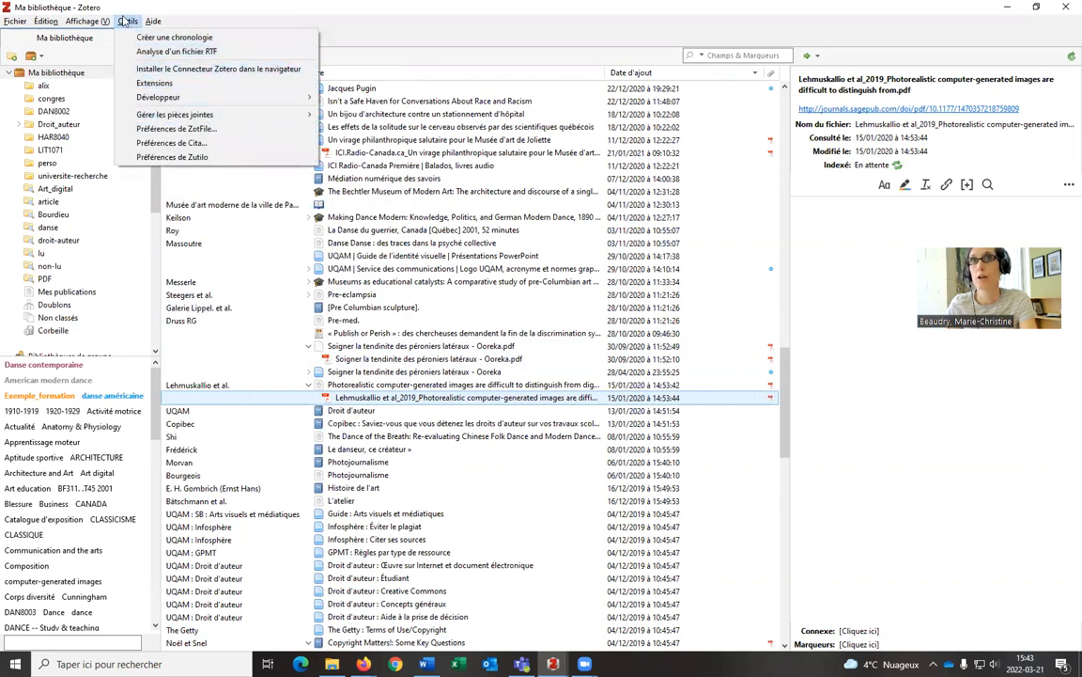
click(154, 83)
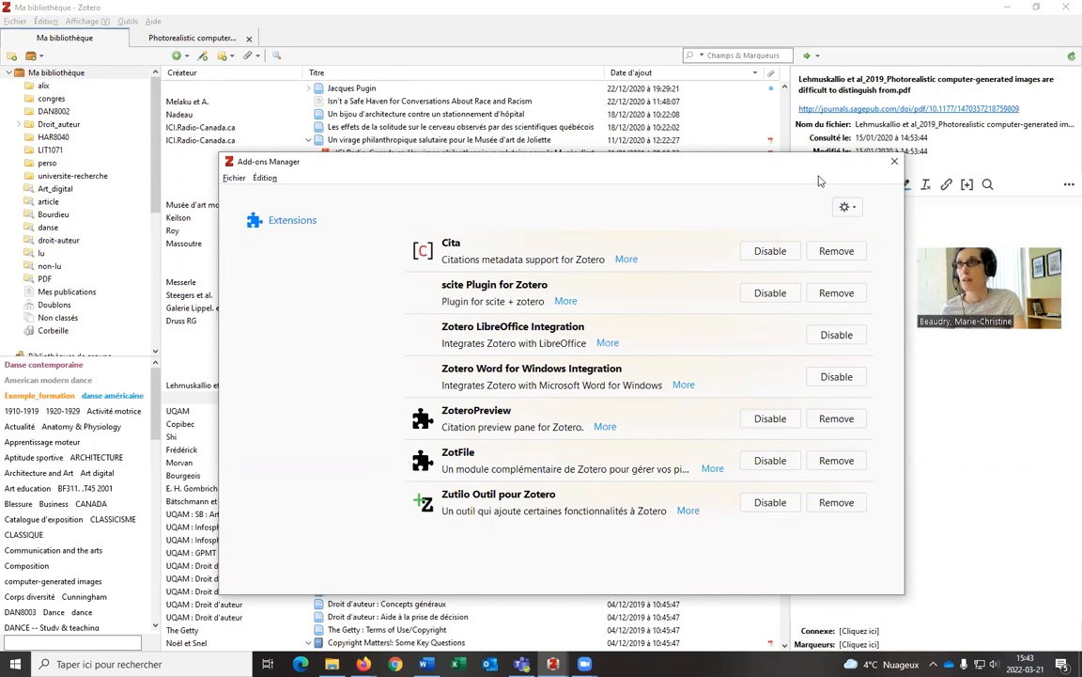
click(896, 162)
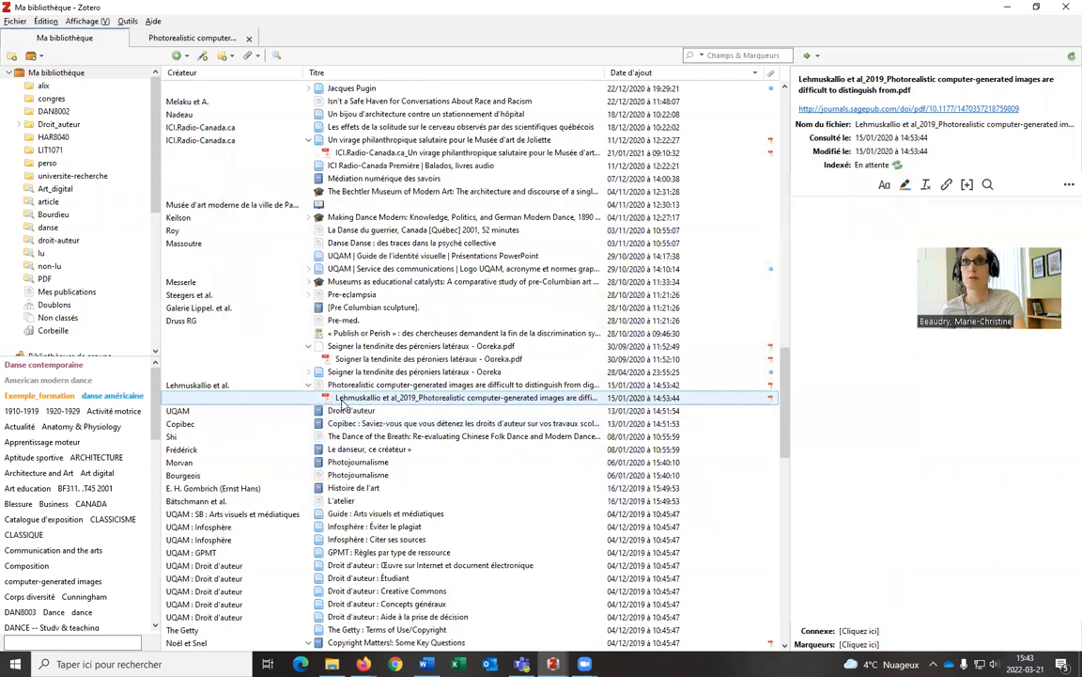
Open the PDF on photorealistic computer-generated images and highlight in green the passage from "In the field of journalism" to "to do so to this day".
double_click(343, 400)
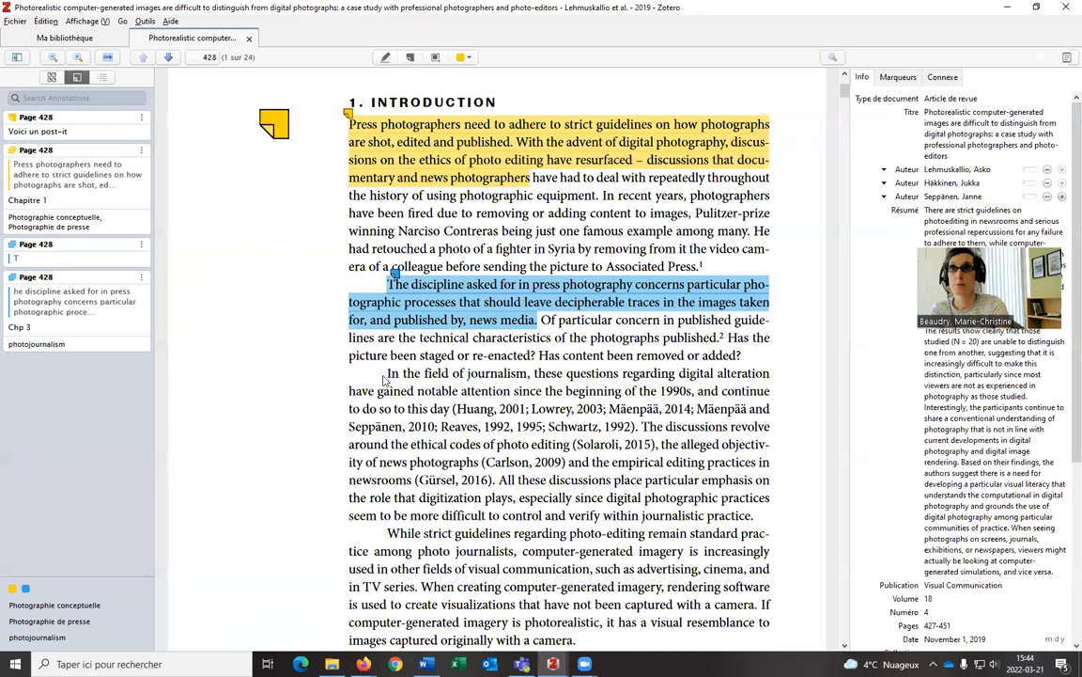
drag(387, 373, 452, 409)
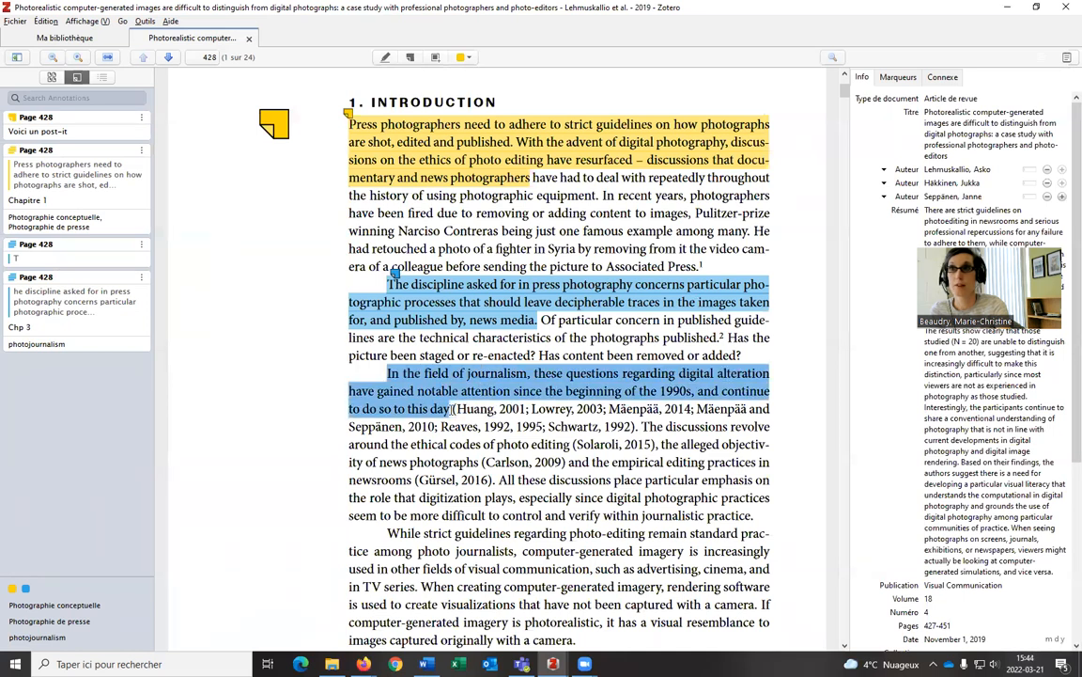
click(501, 443)
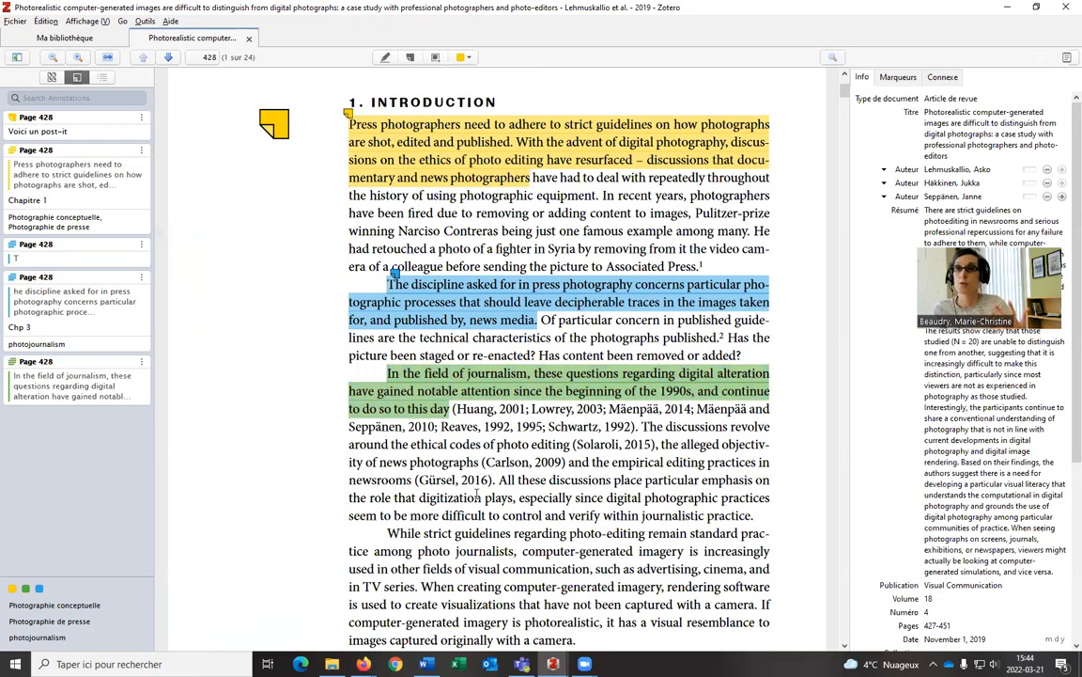
Add the comment "Travail pour cours xxxx" to the green highlight annotation on page 428.
click(42, 399)
click(40, 412)
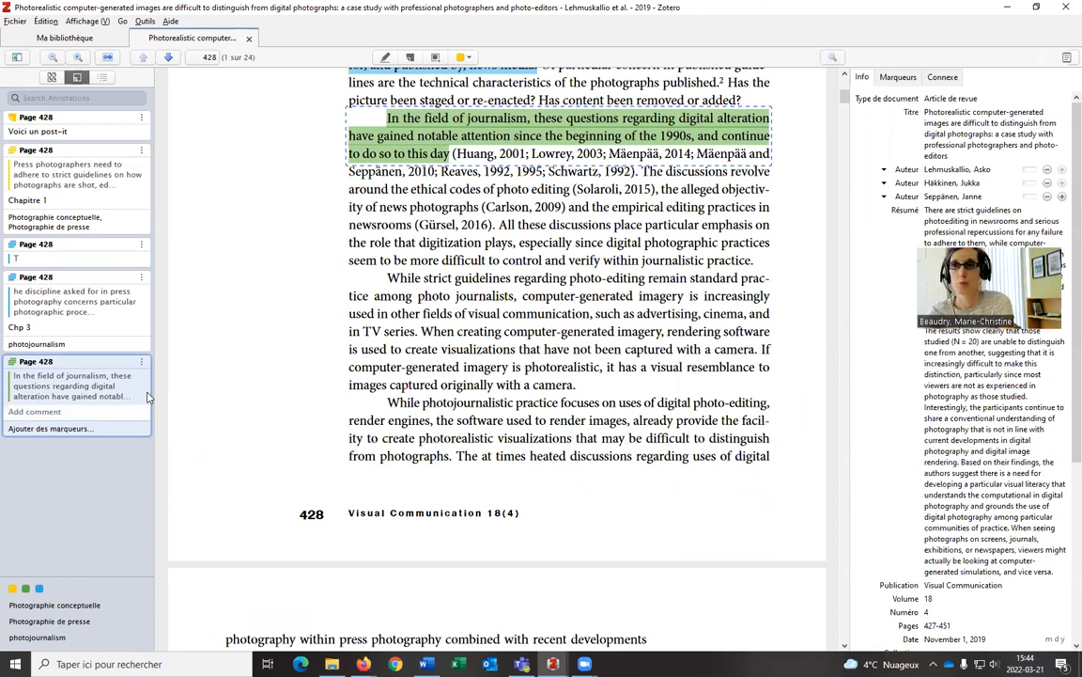
text(Travail)
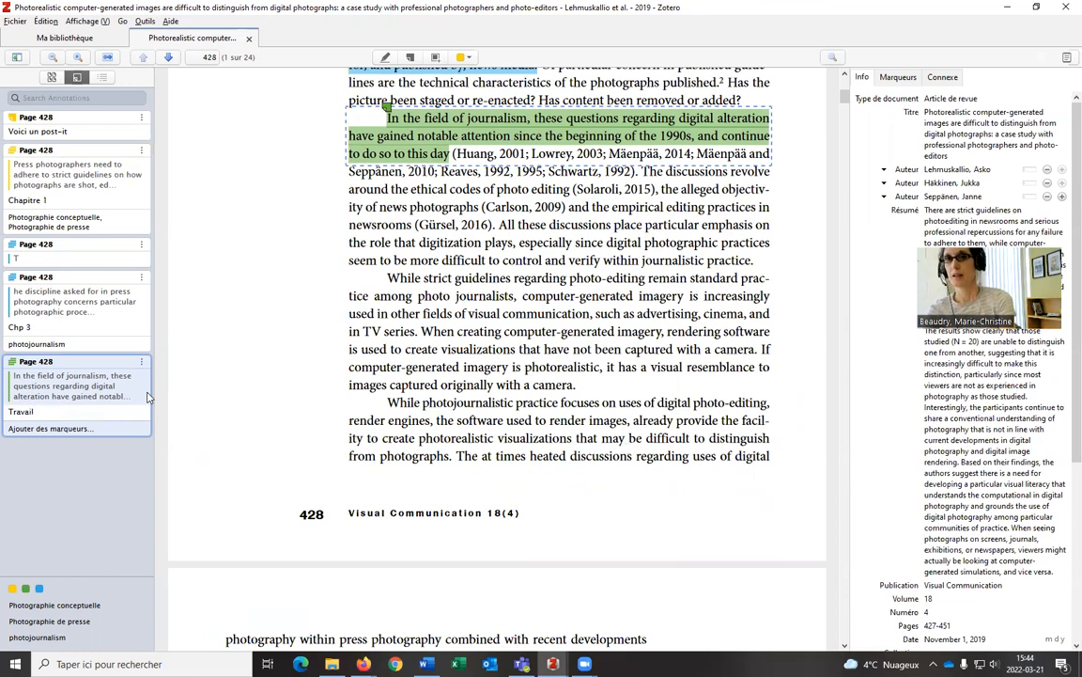
text( pour)
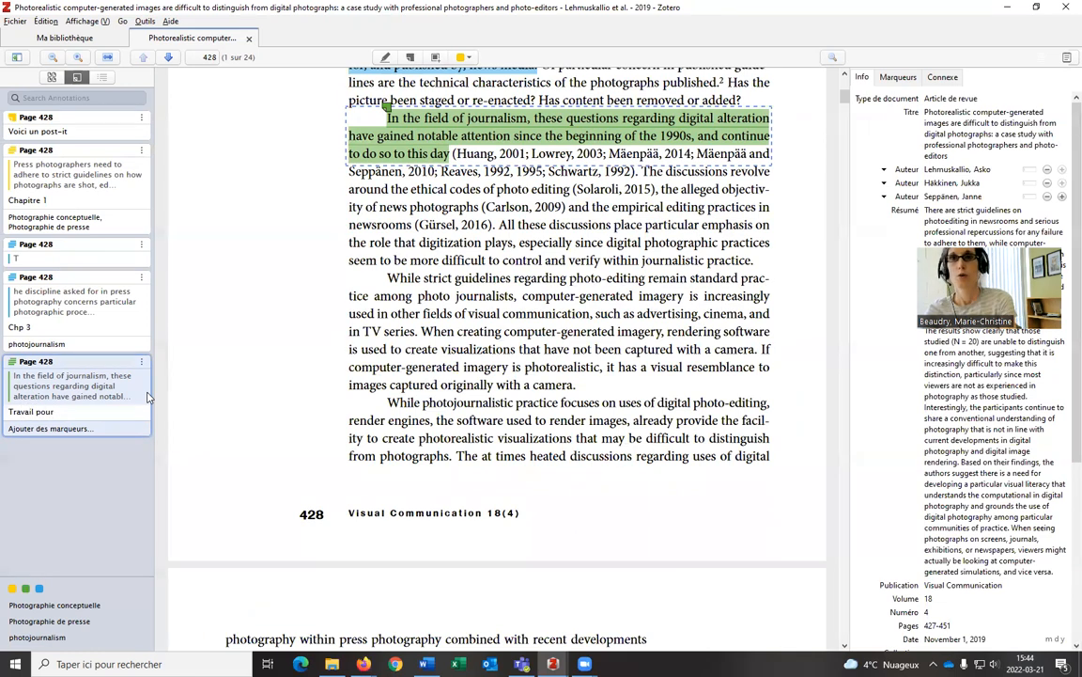
text( cours xxxx)
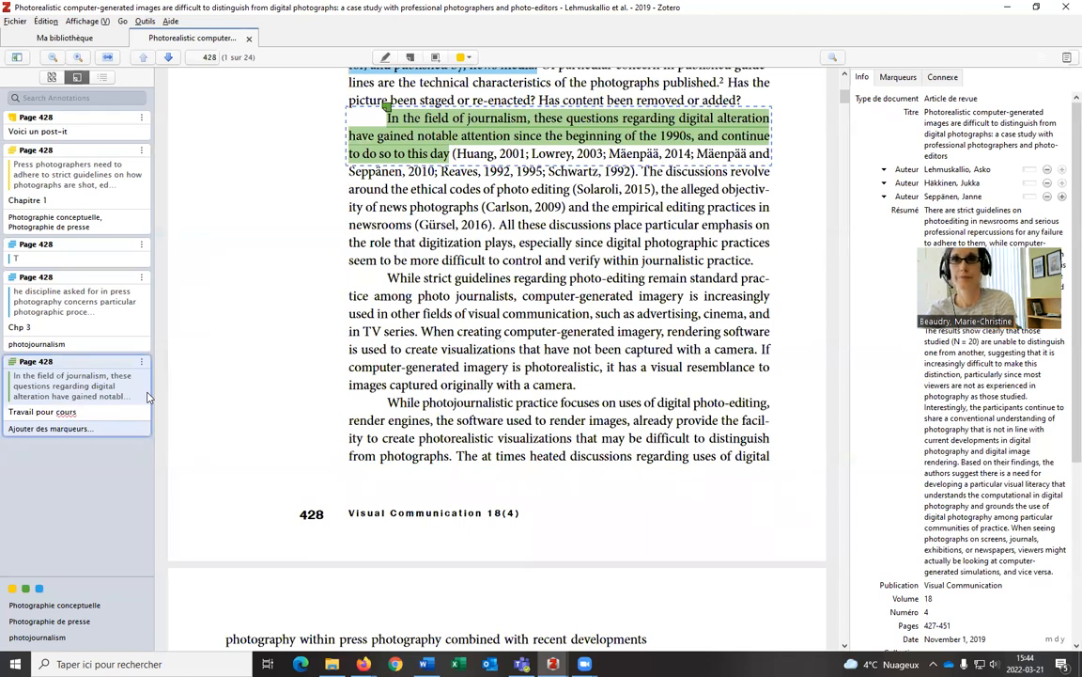
Tag the green highlight annotation with the existing tag "photojournalism".
click(28, 427)
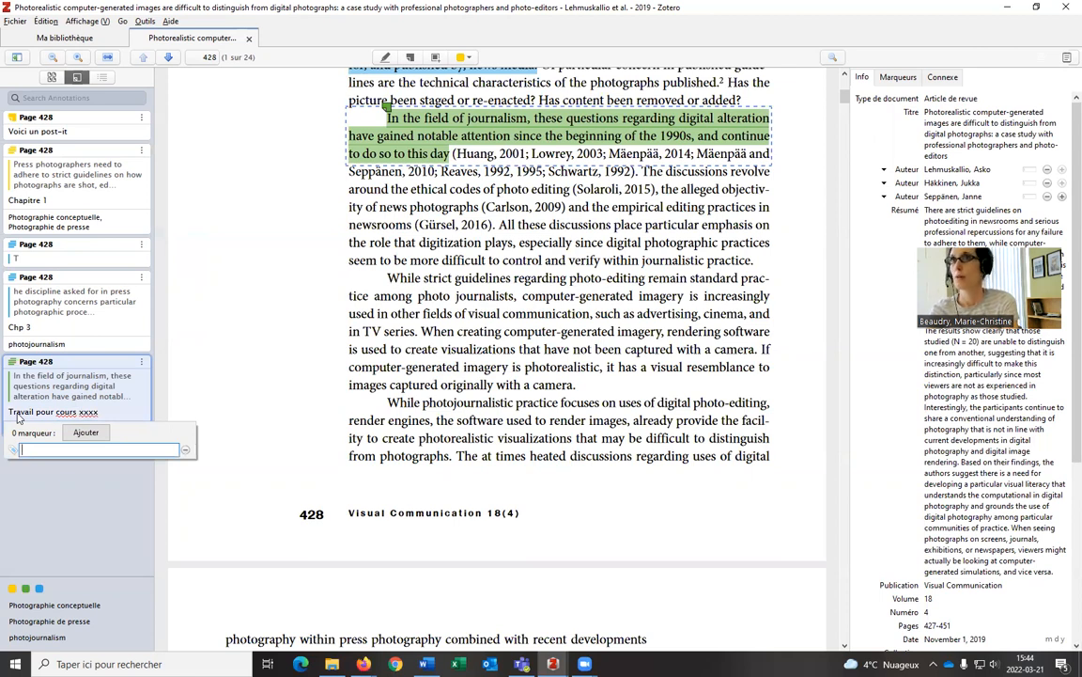
text(Photo)
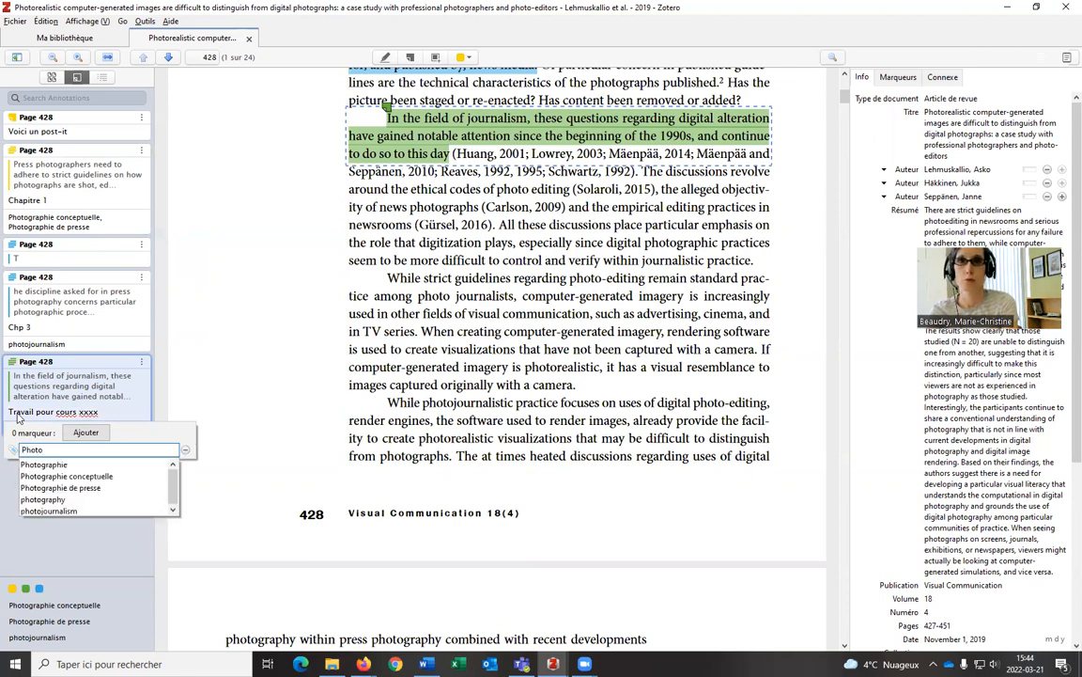
text(jour)
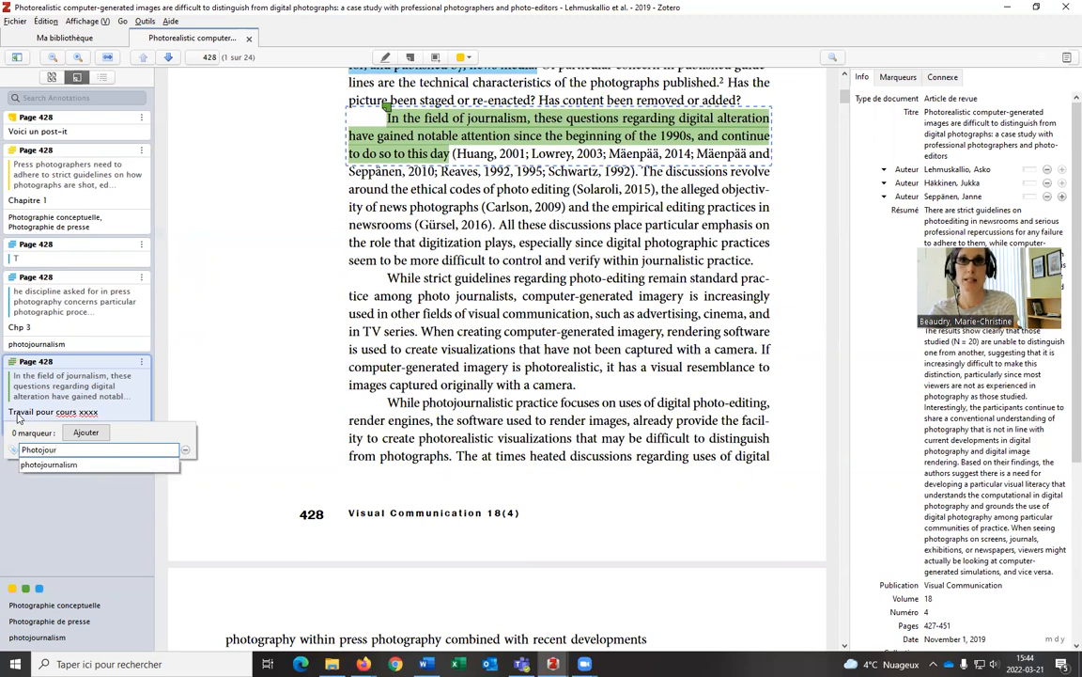
click(116, 464)
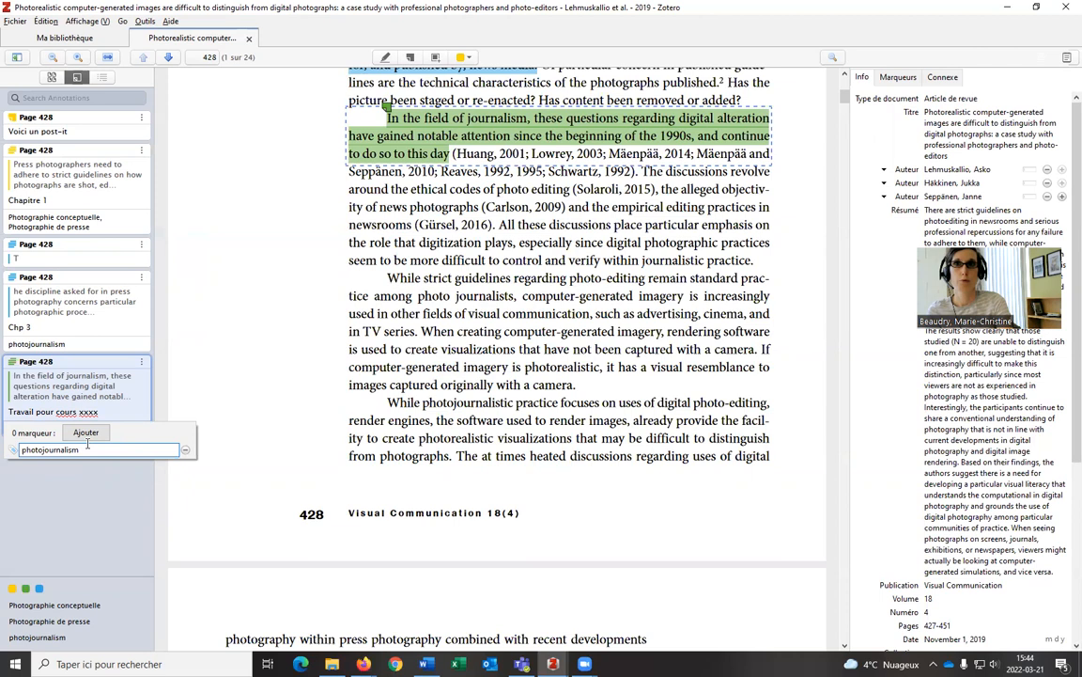
key(Return)
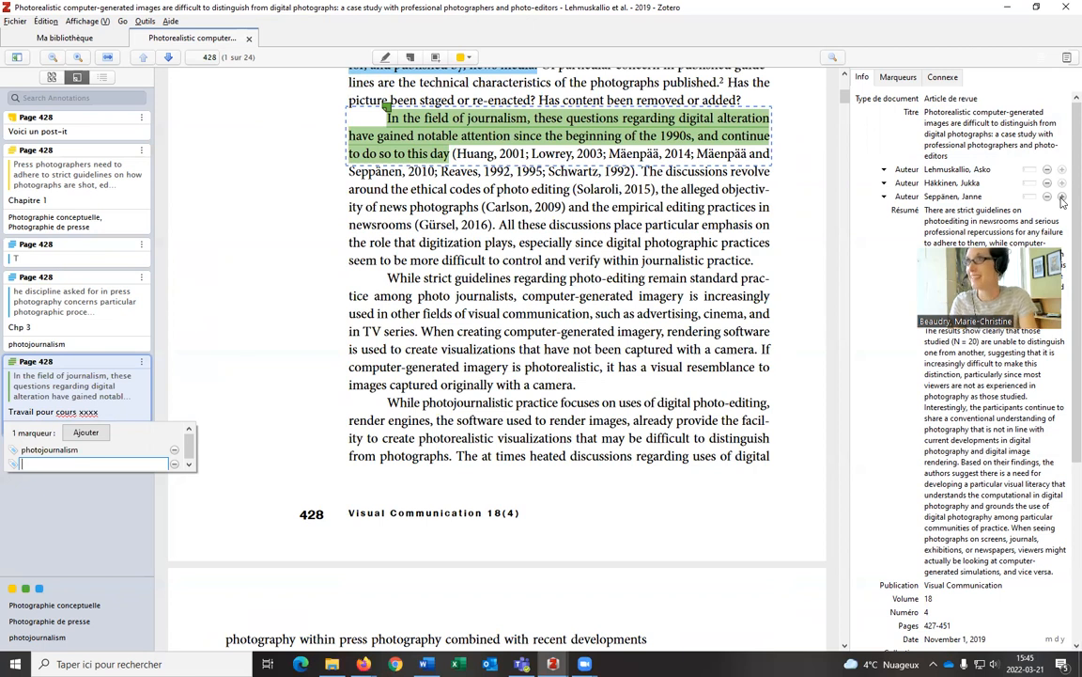
Add a fourth author to the article's metadata with last name "AAA" and first name "BBB".
click(1063, 200)
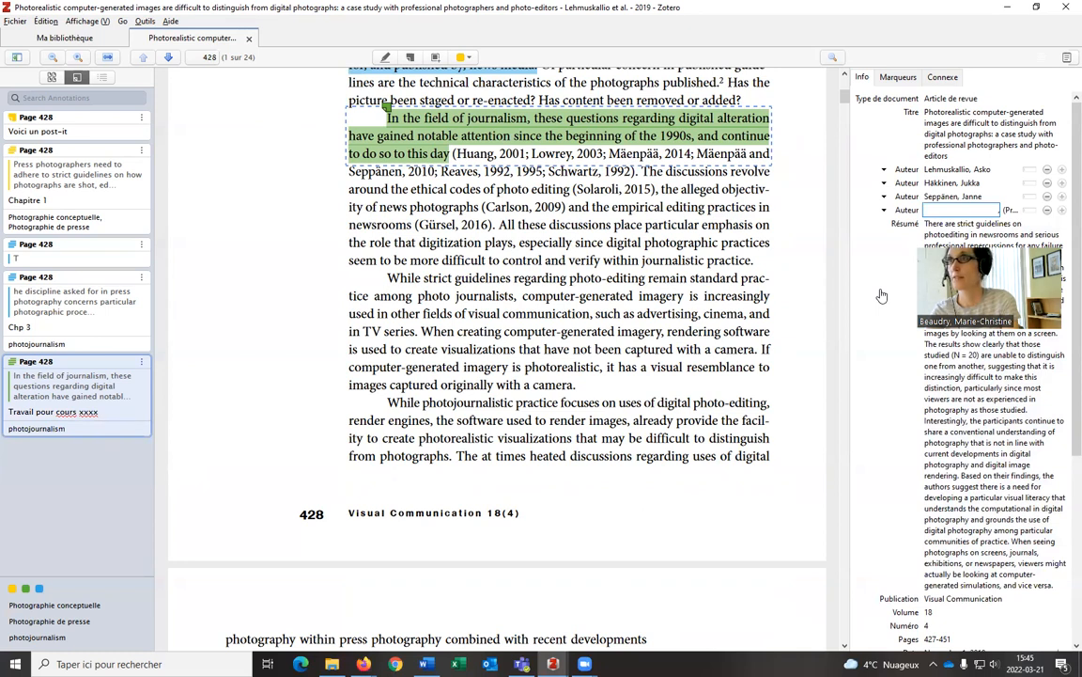
text(AAA)
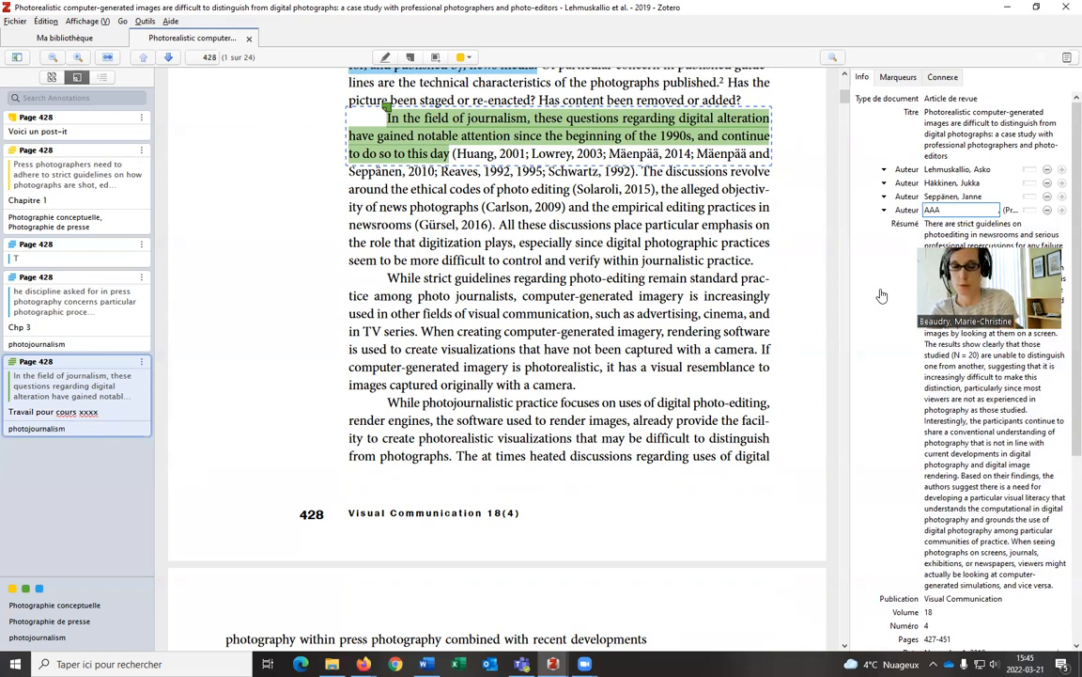
key(Tab)
text(BBB)
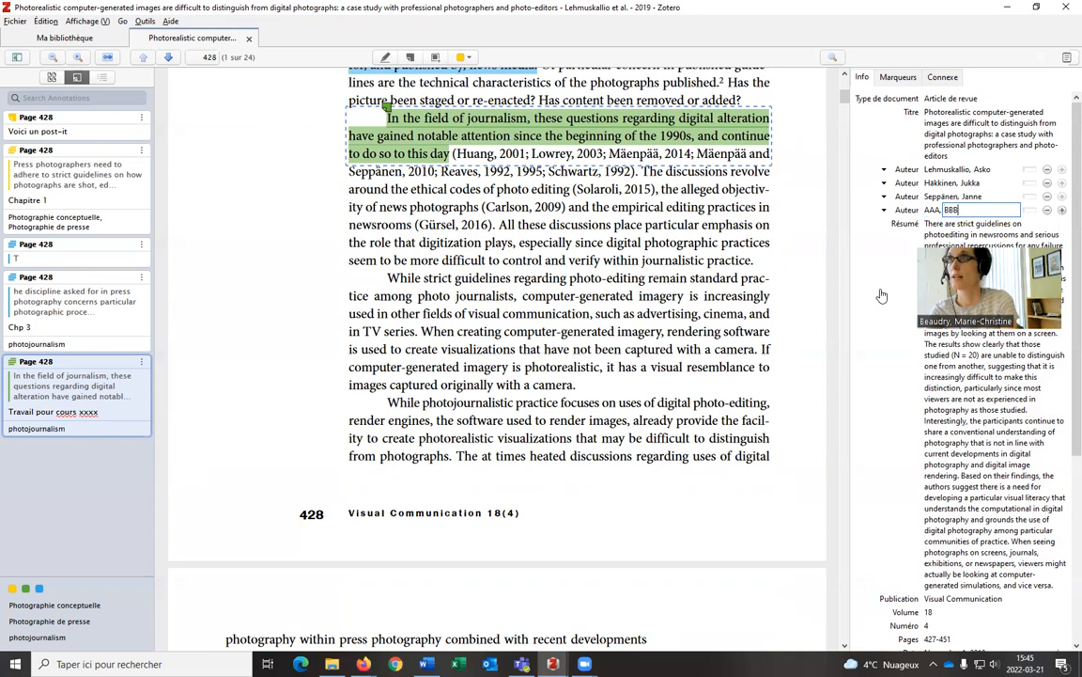
key(Return)
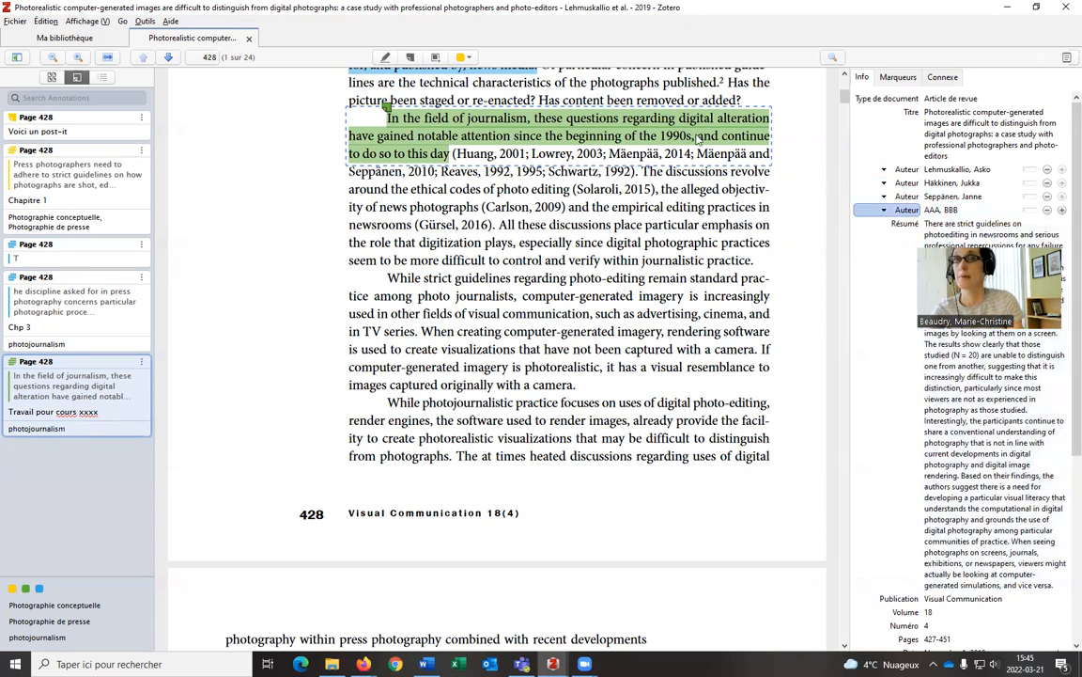
Check the photorealistic images article's author list in the library details and compare it with the details beside the open PDF.
click(66, 38)
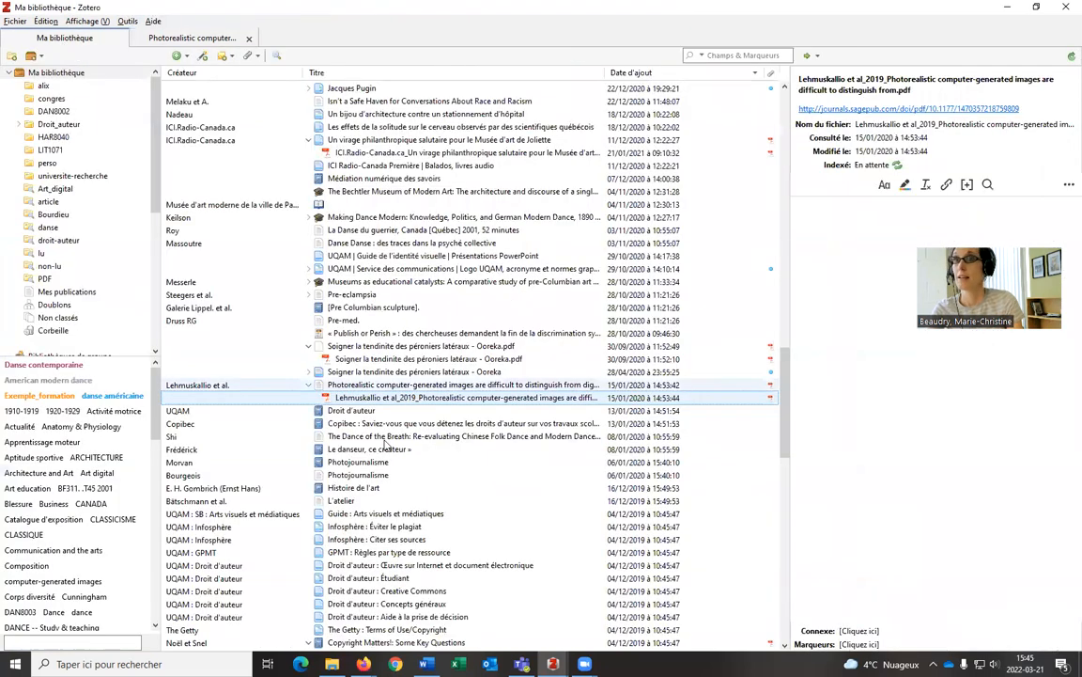
click(363, 386)
click(803, 76)
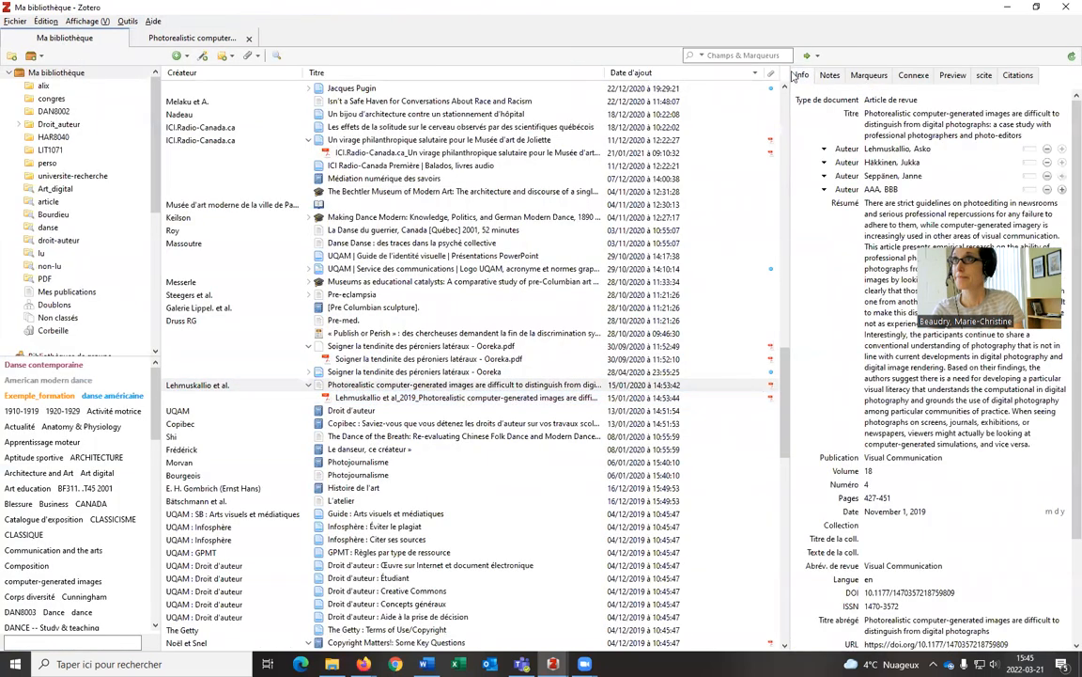
click(870, 190)
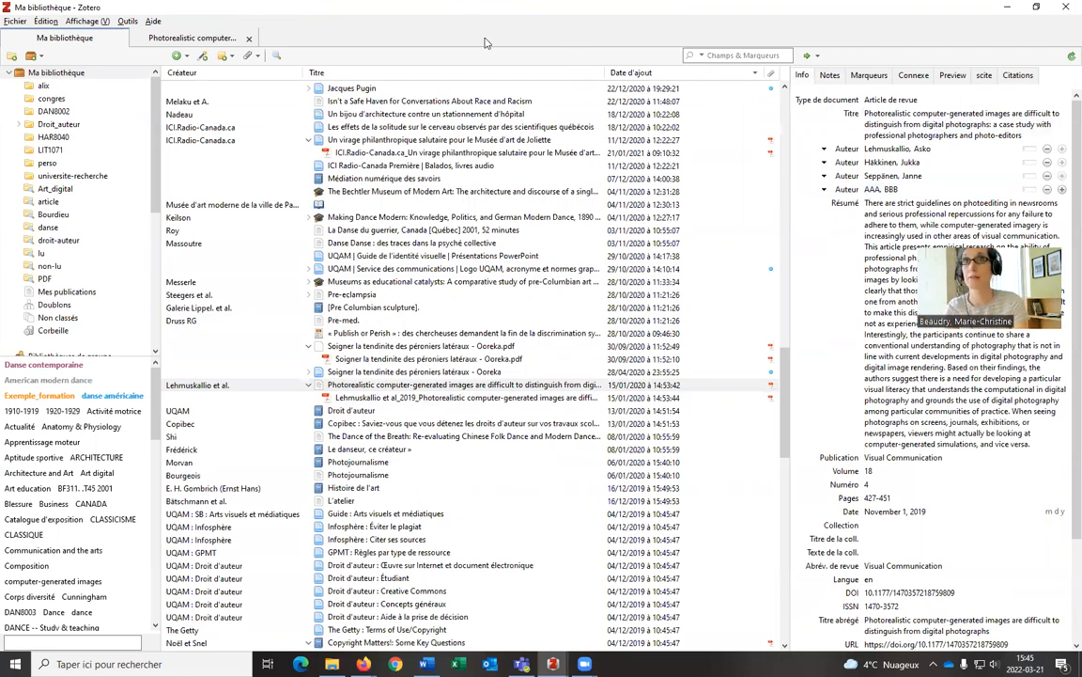
click(193, 39)
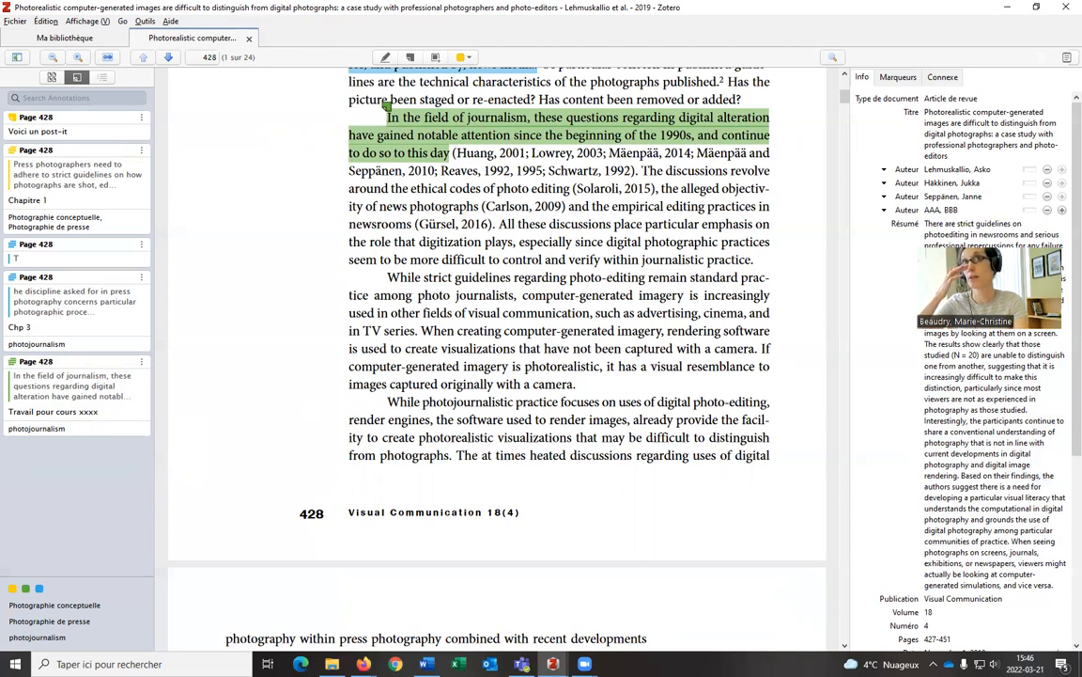
click(65, 37)
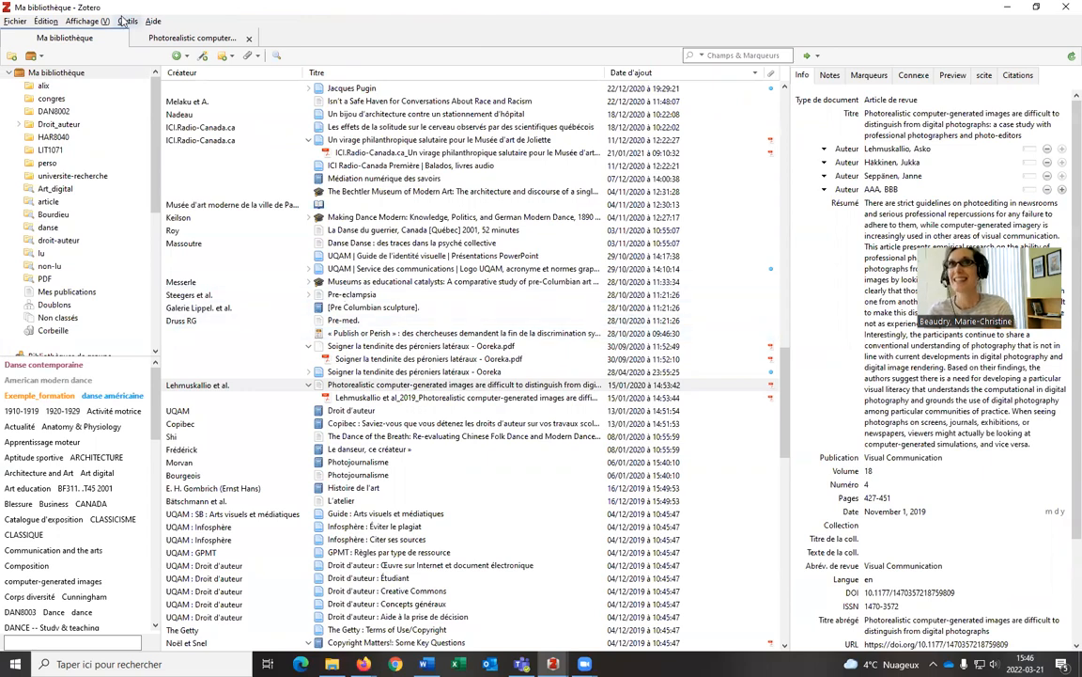
click(180, 38)
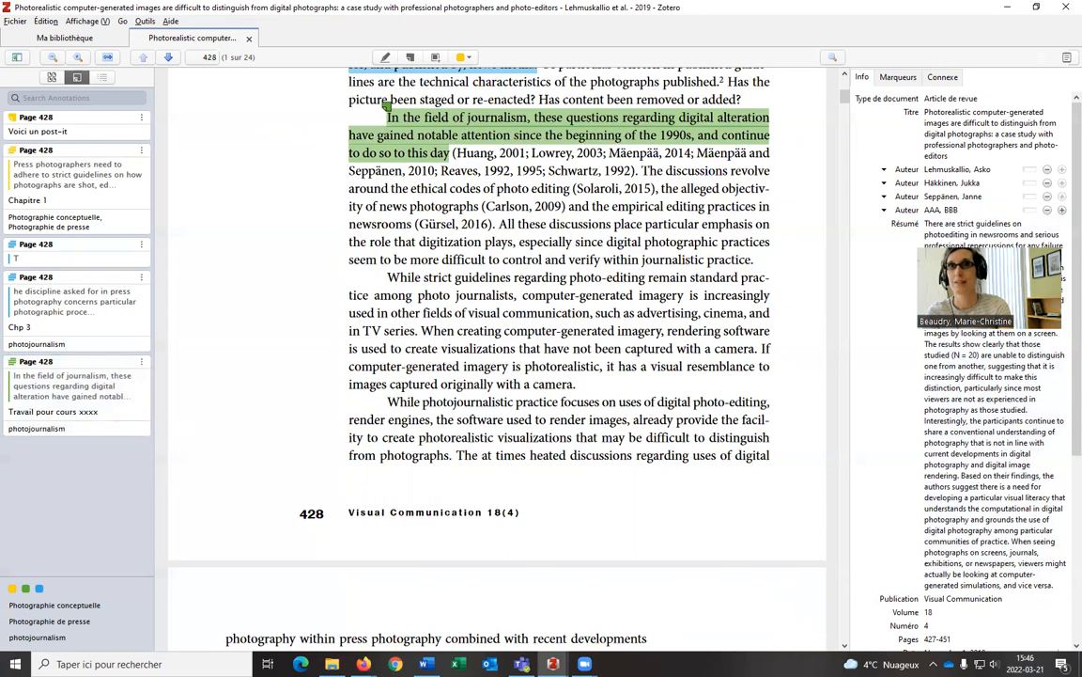
click(59, 42)
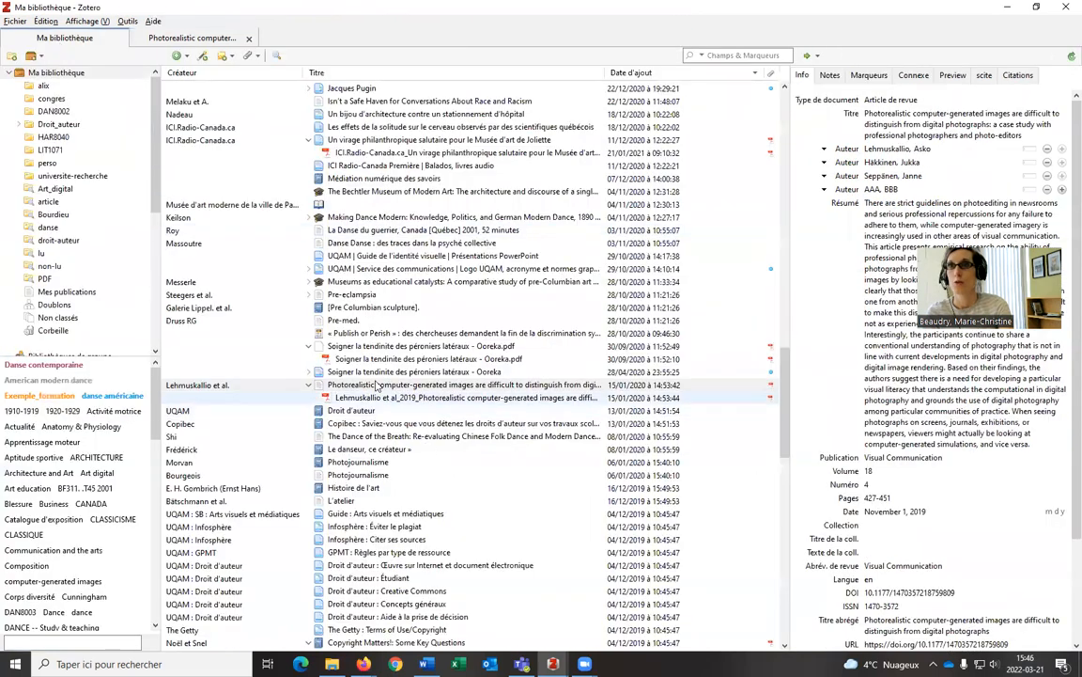
Examine the commands available for the PDF attached to the photorealistic images article in the library.
click(374, 399)
right_click(374, 401)
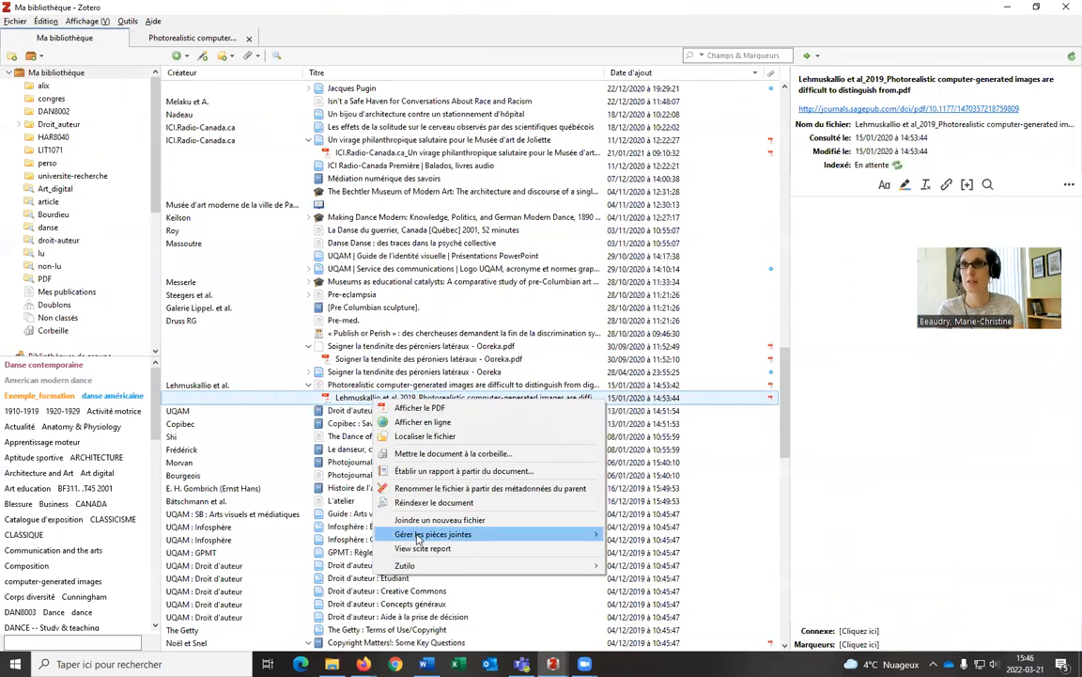
mouse_move(418, 538)
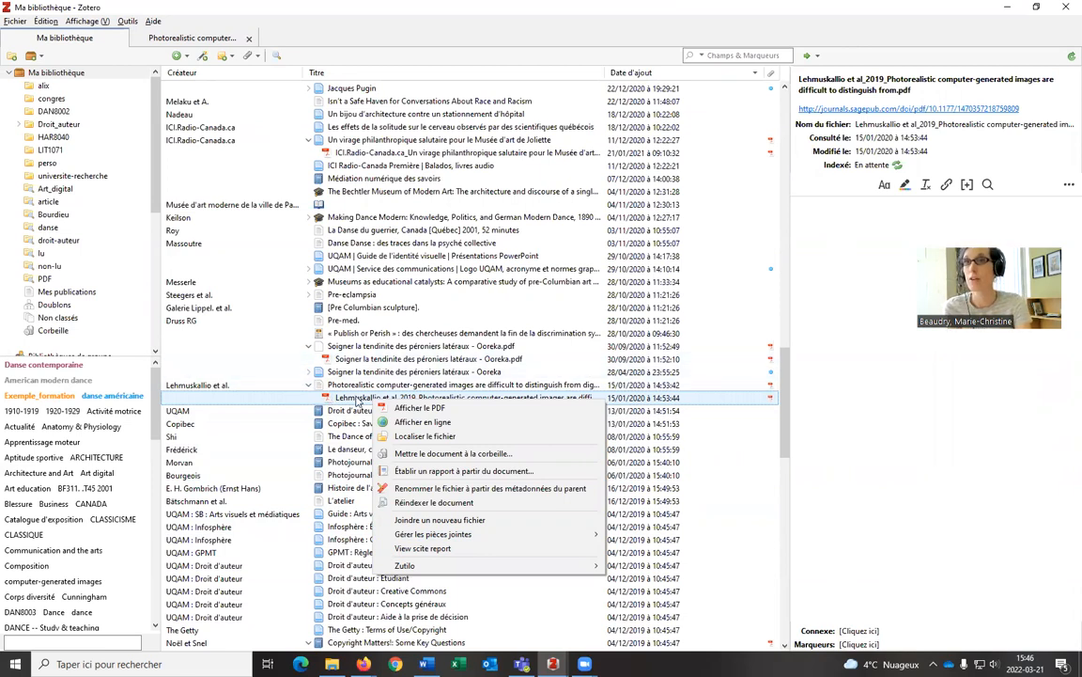
Add a note to the photorealistic images article, containing the heading "Travail / Devoir réalisé" and body paragraph copied from the Word document.
click(344, 385)
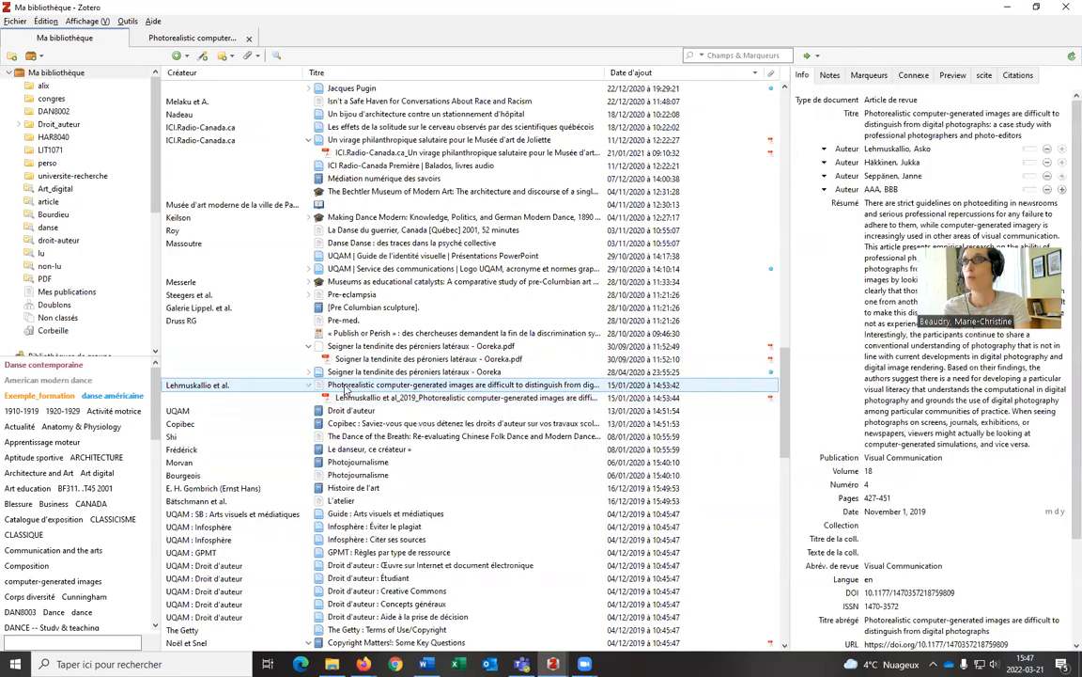
click(827, 76)
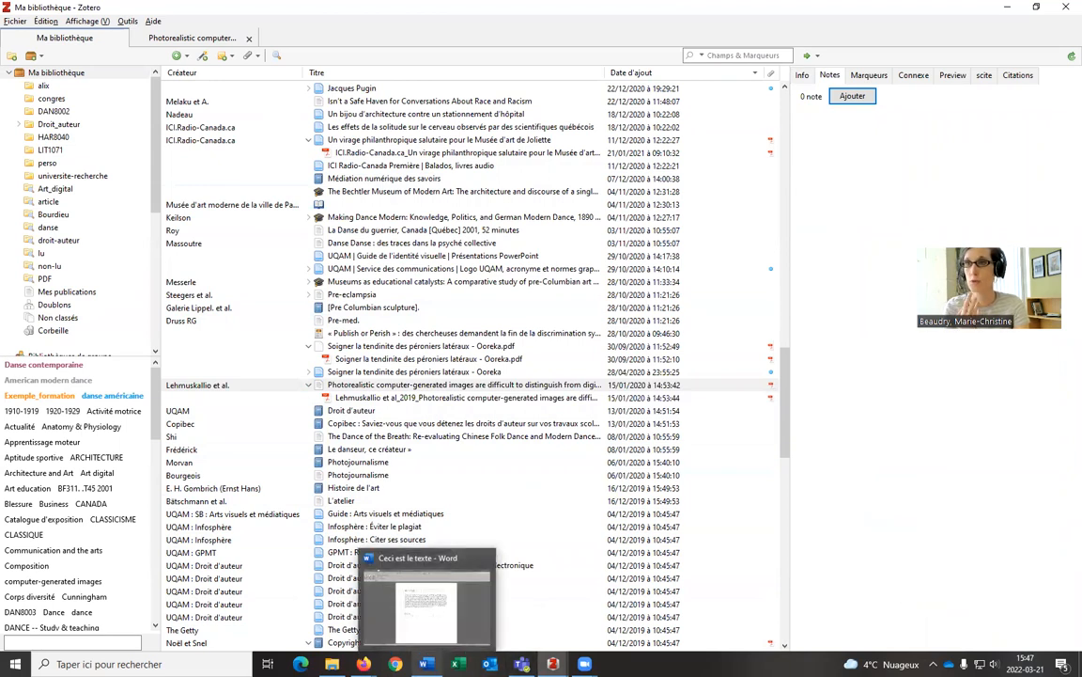
click(425, 663)
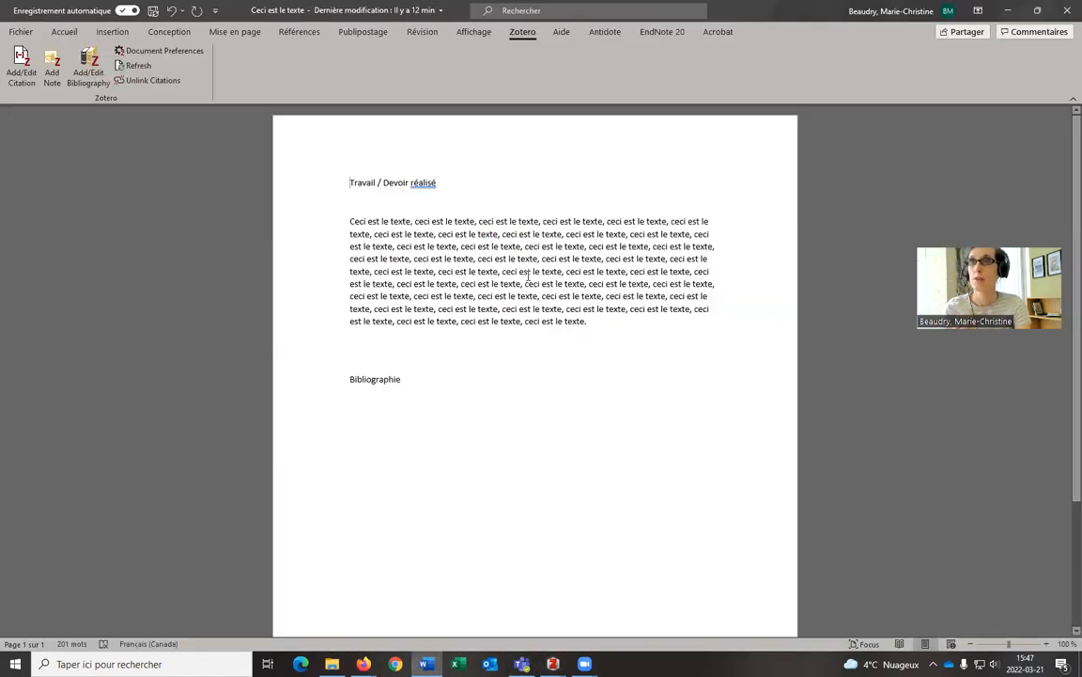
drag(346, 183, 623, 321)
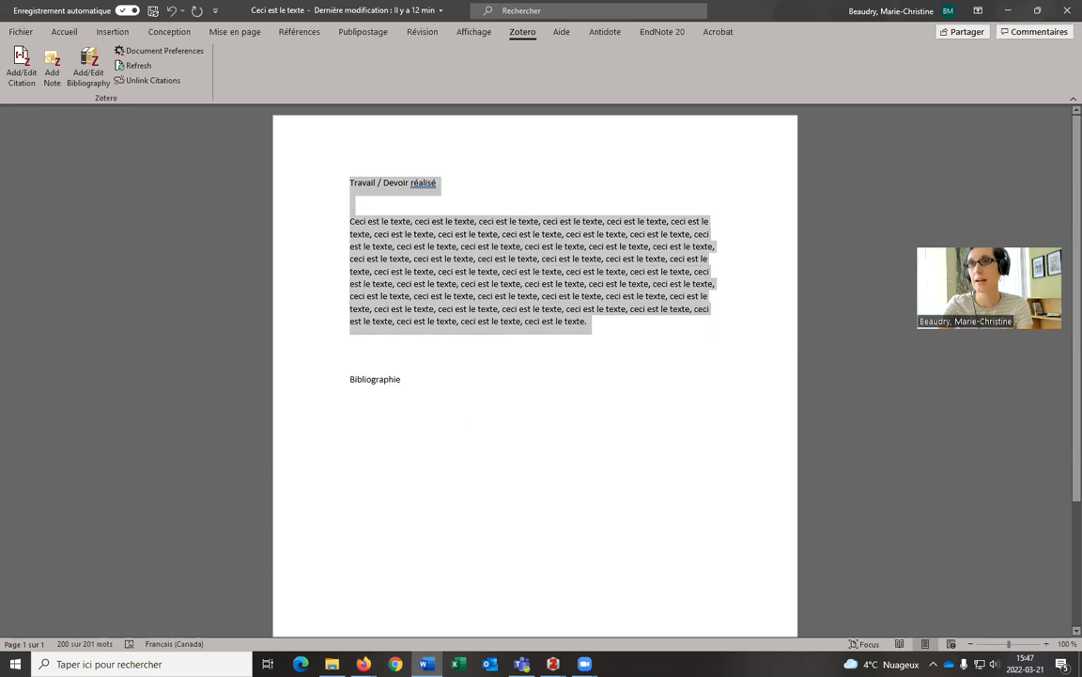
click(554, 663)
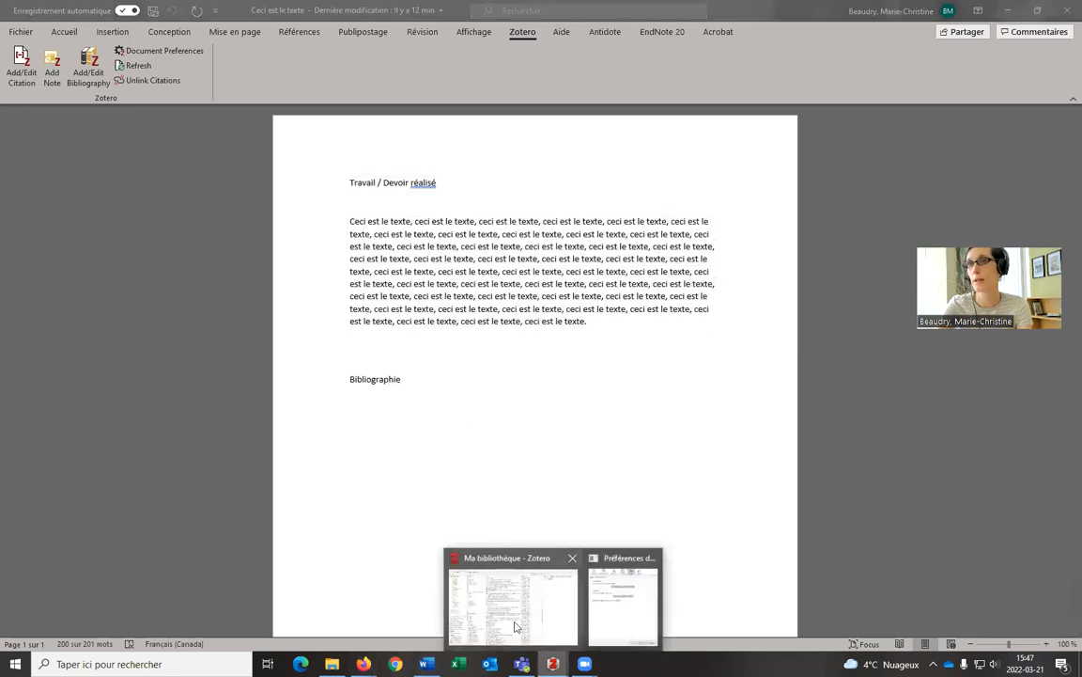
click(498, 592)
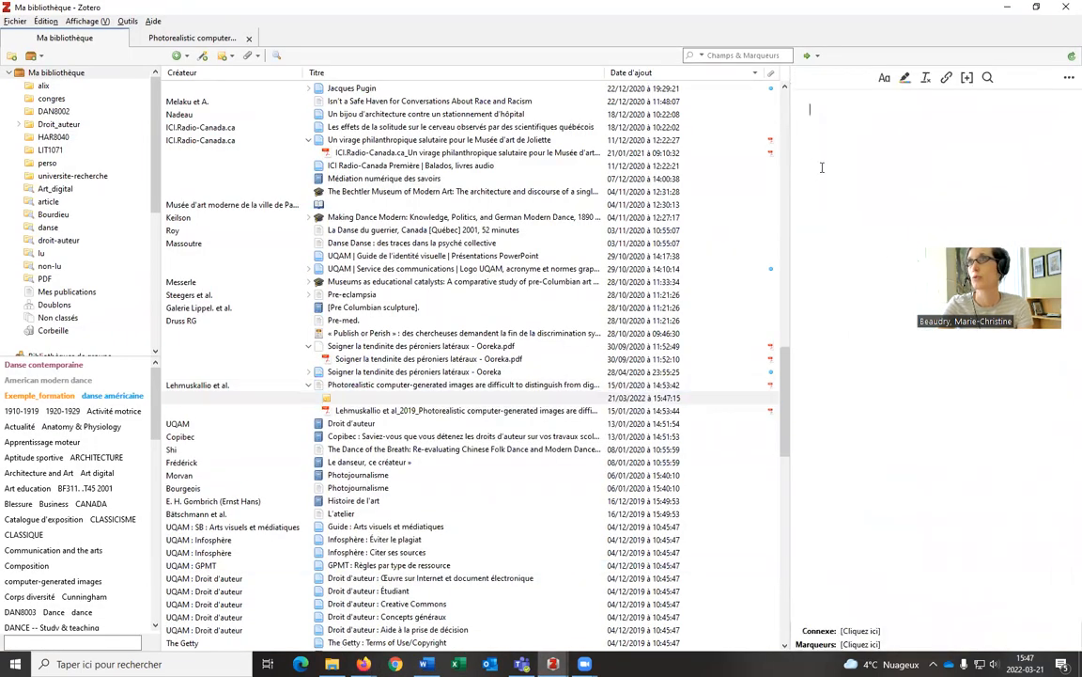
key(ctrl+v)
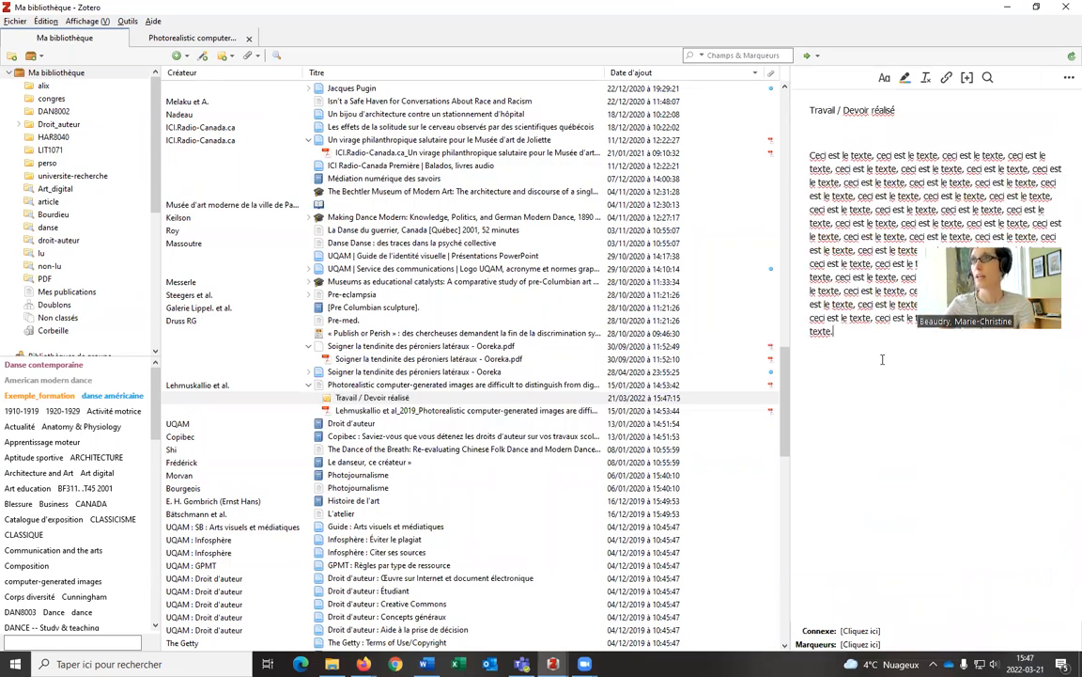
Add the Français spelling dictionary and set it as the spell-check language of the note.
click(850, 128)
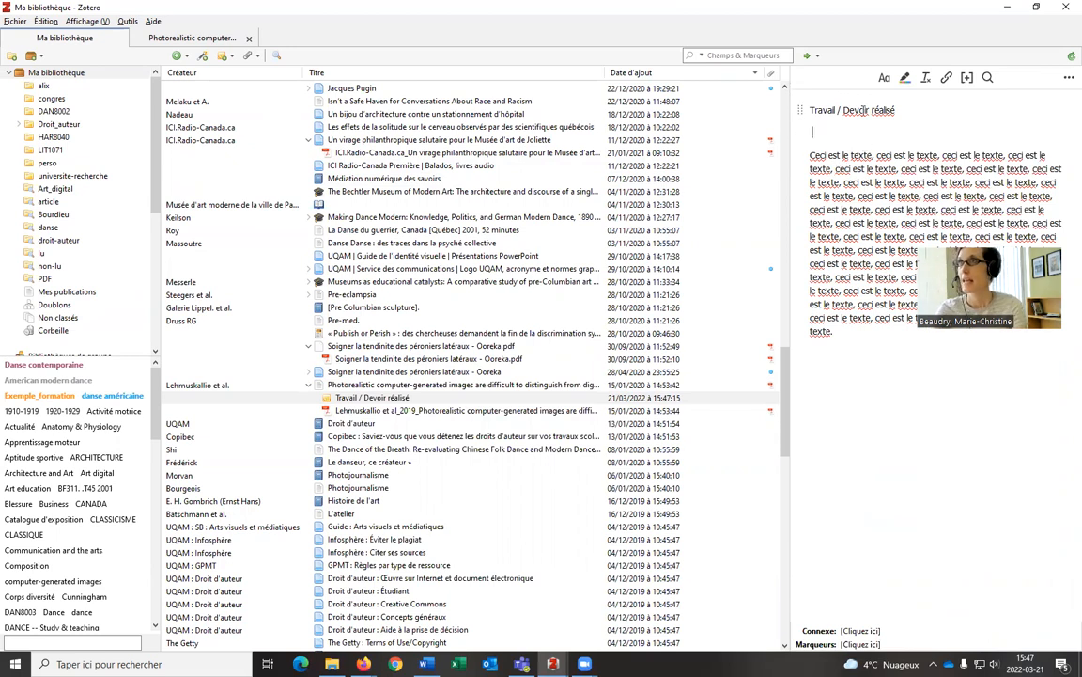
right_click(855, 110)
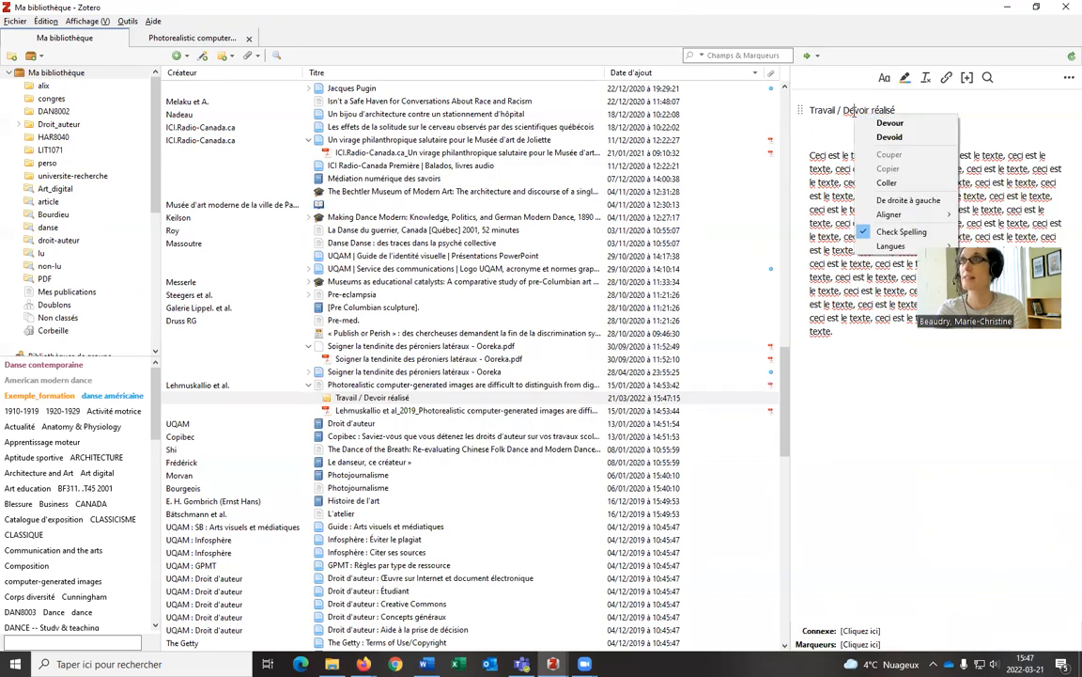
mouse_move(883, 248)
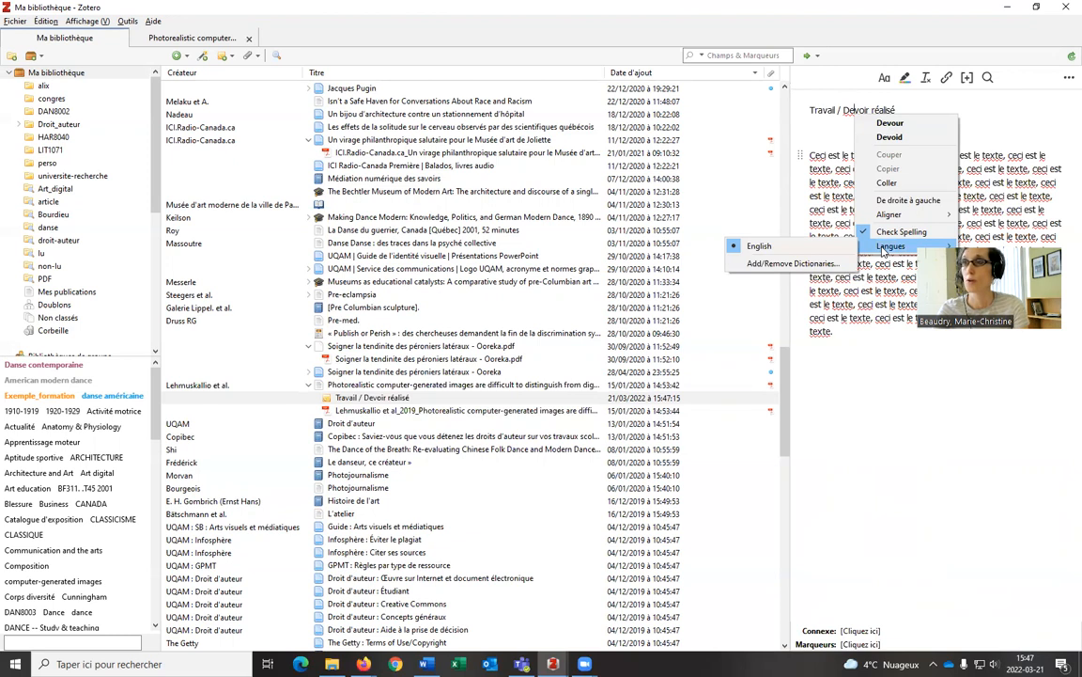
click(797, 265)
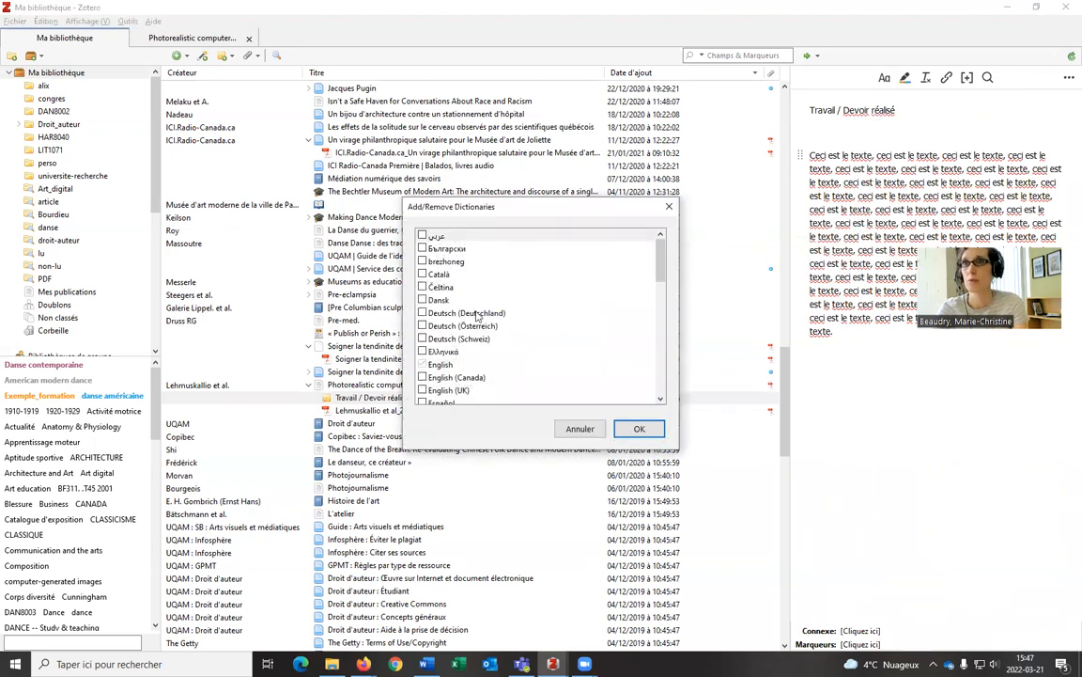
scroll(424, 310, down, 3)
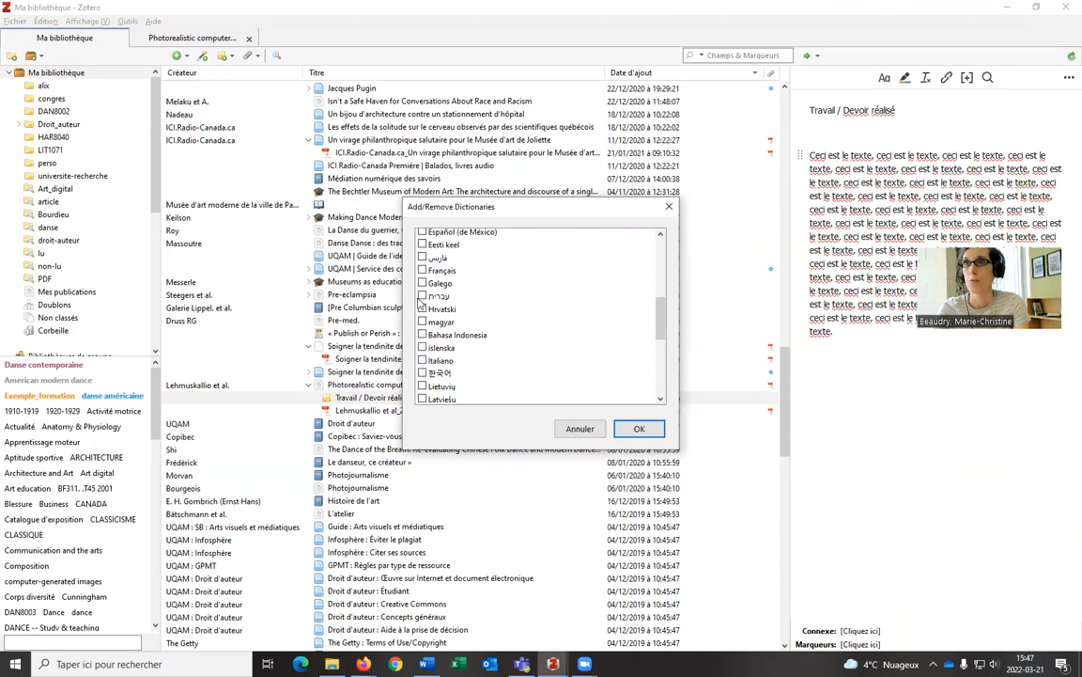
click(422, 270)
click(639, 428)
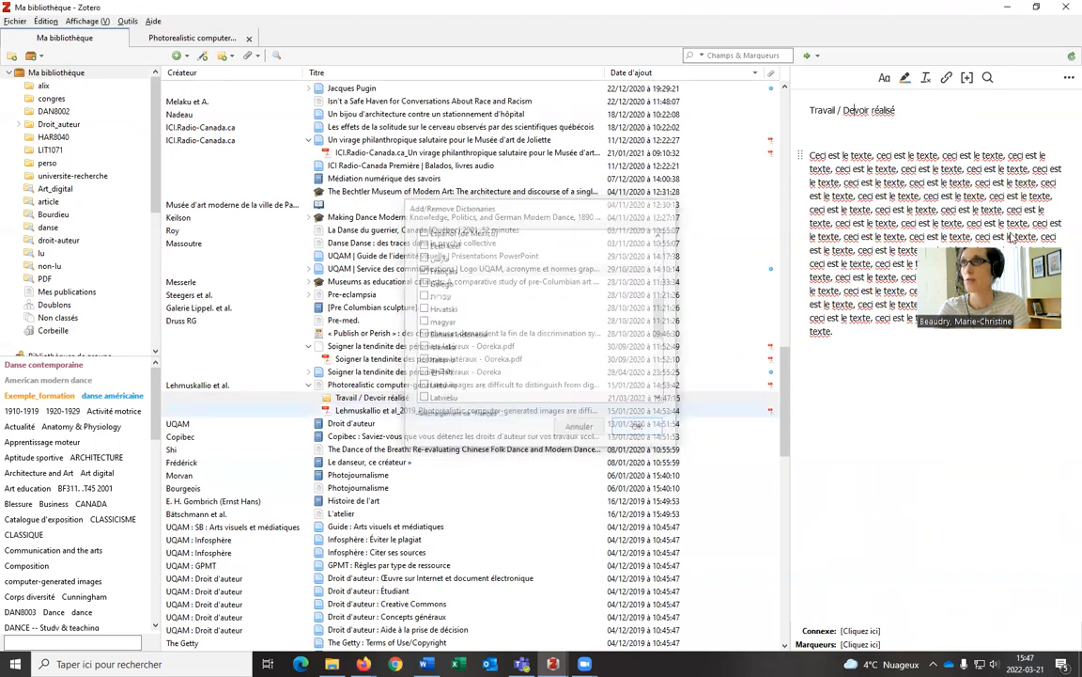
right_click(855, 111)
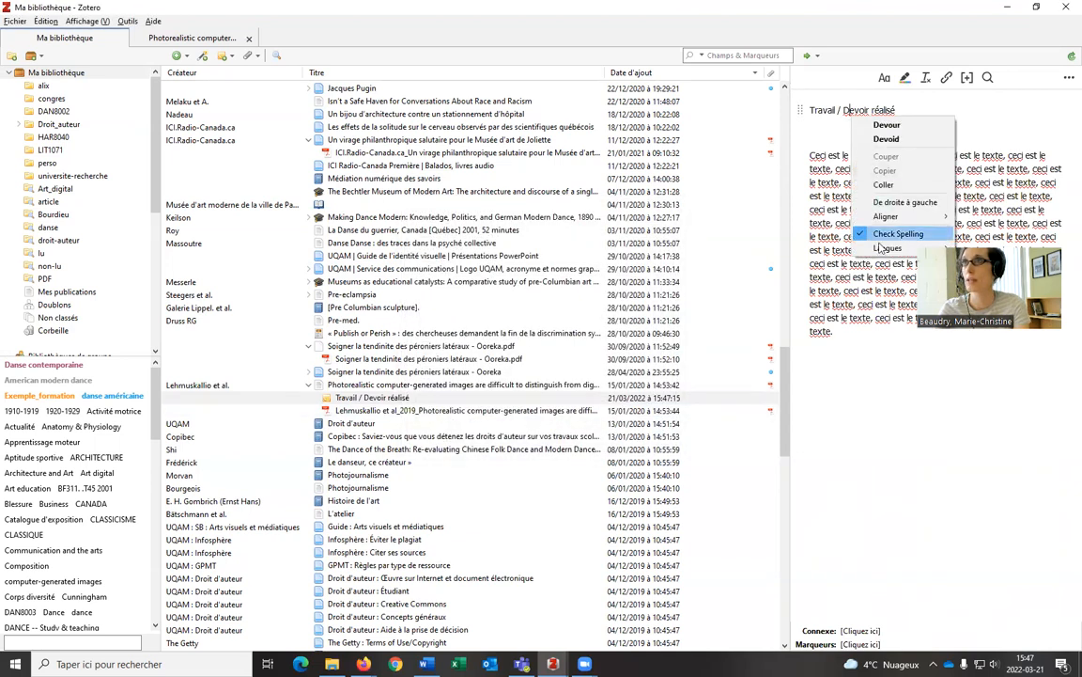
click(758, 262)
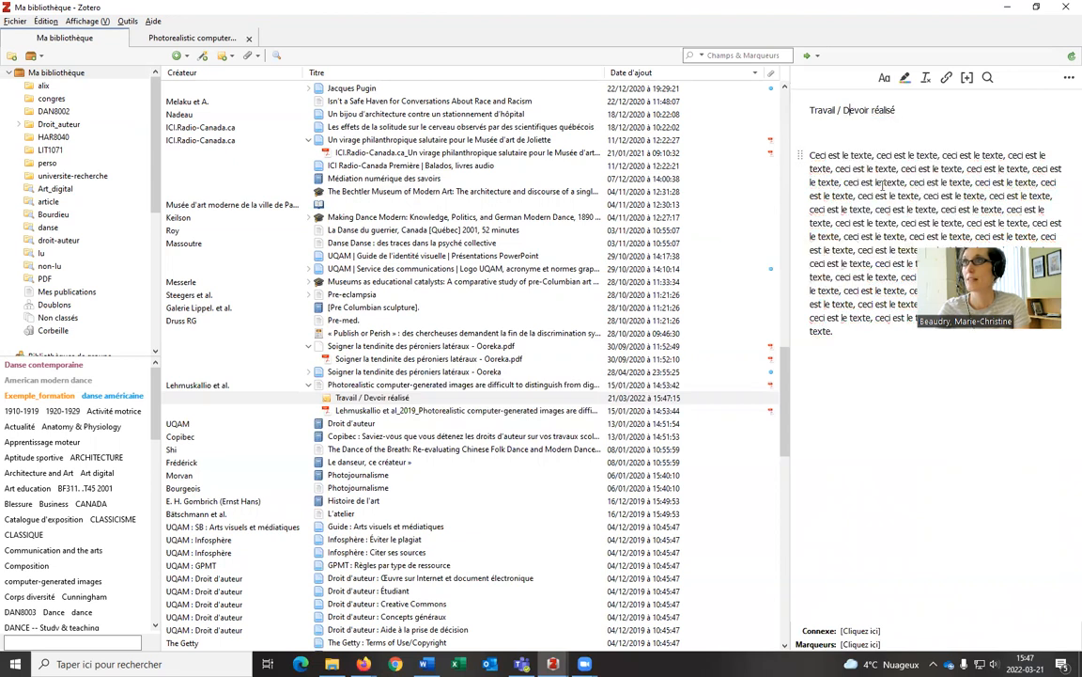